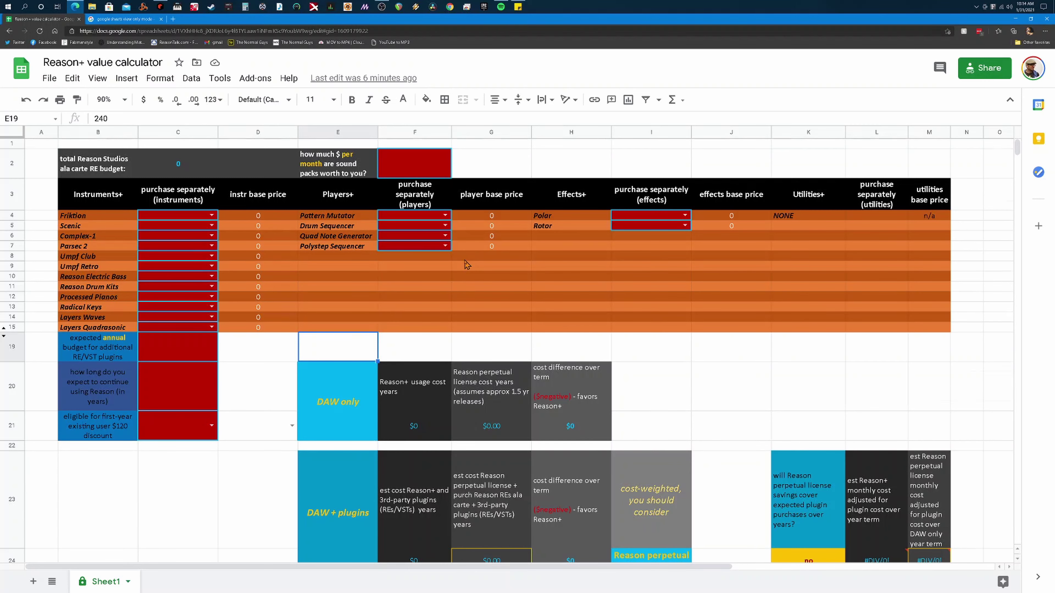
- Set the monthly dollar value of sound packs to 2
scroll(467, 265, down, 4)
scroll(467, 265, up, 4)
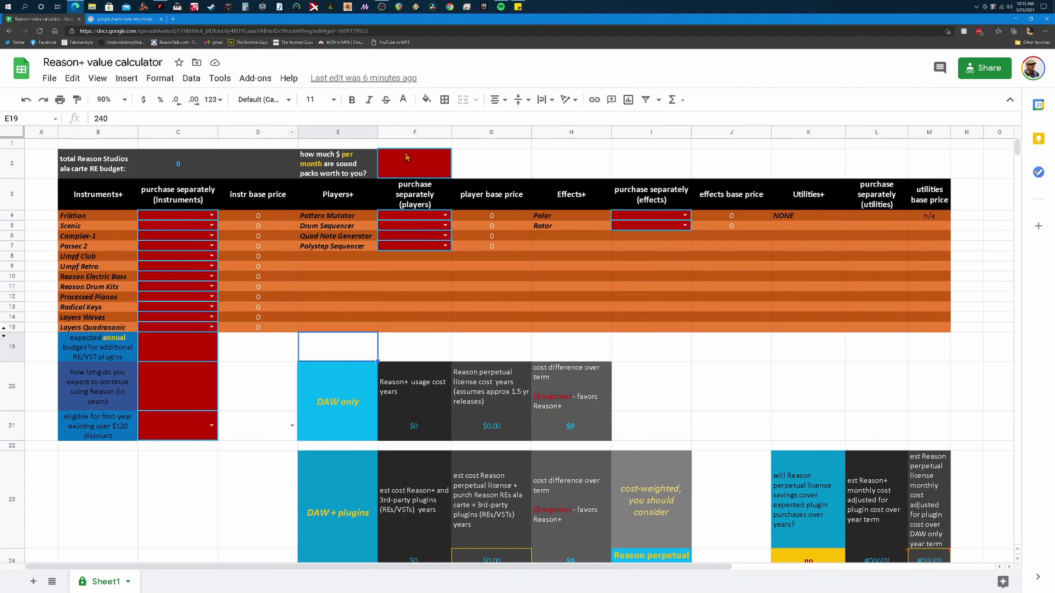
click(419, 168)
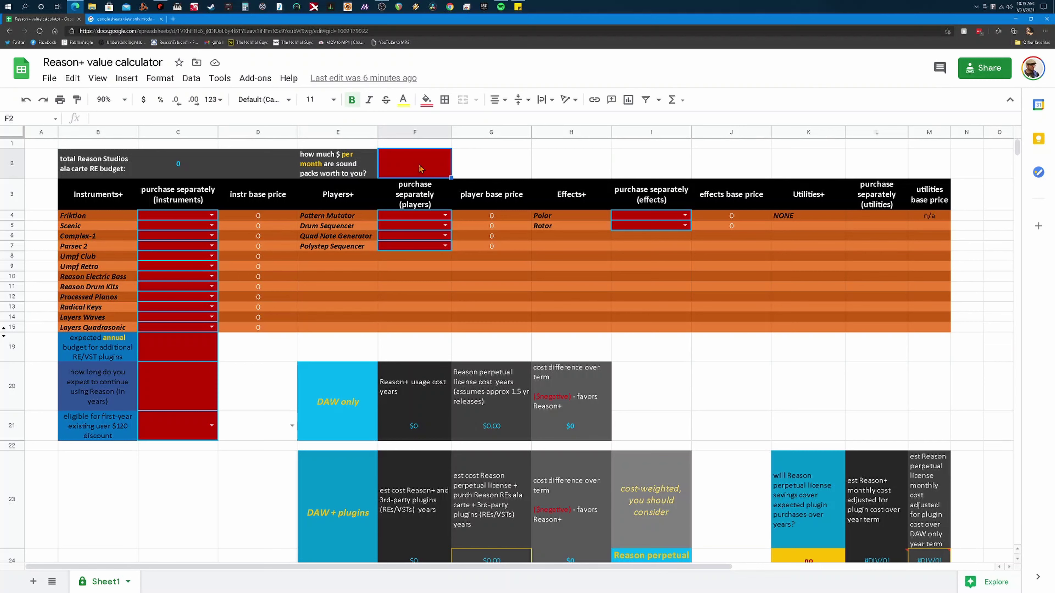
text(2)
key(Return)
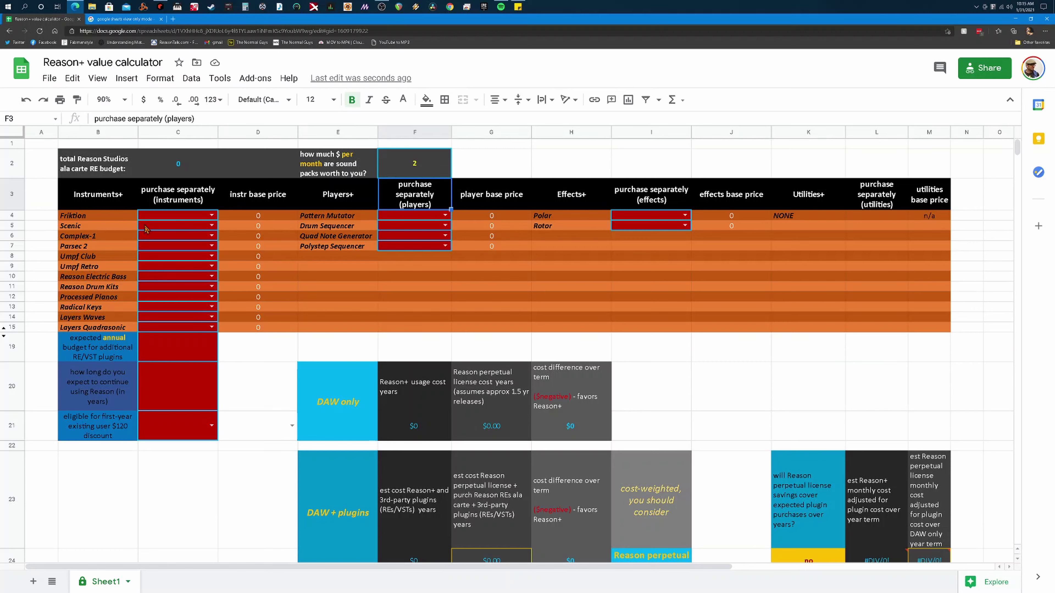
- Mark the Friktion instrument and the Pattern Mutator player as "yes" for separate purchase
click(211, 216)
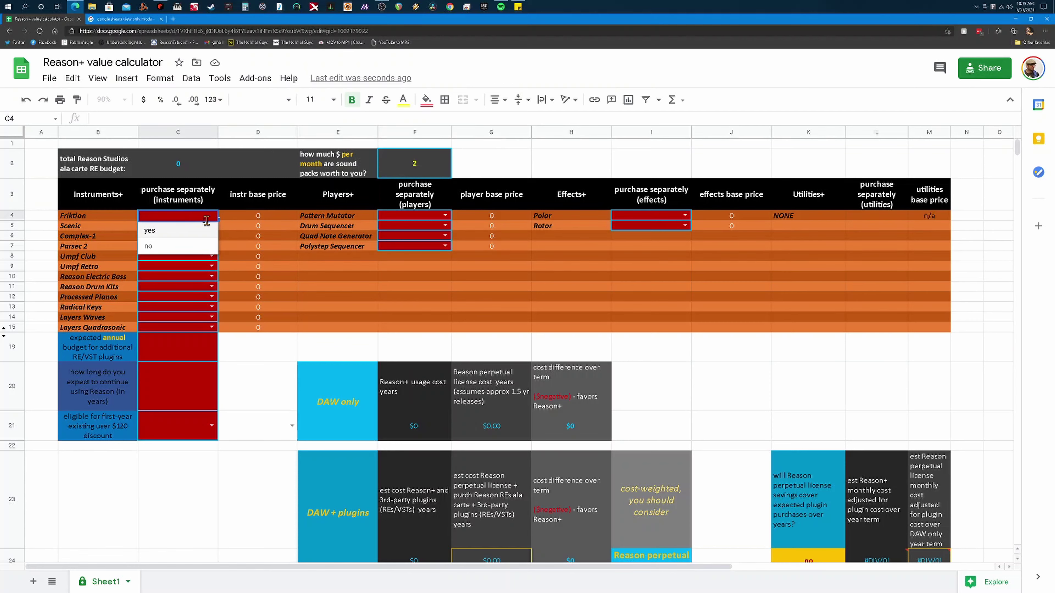
click(241, 224)
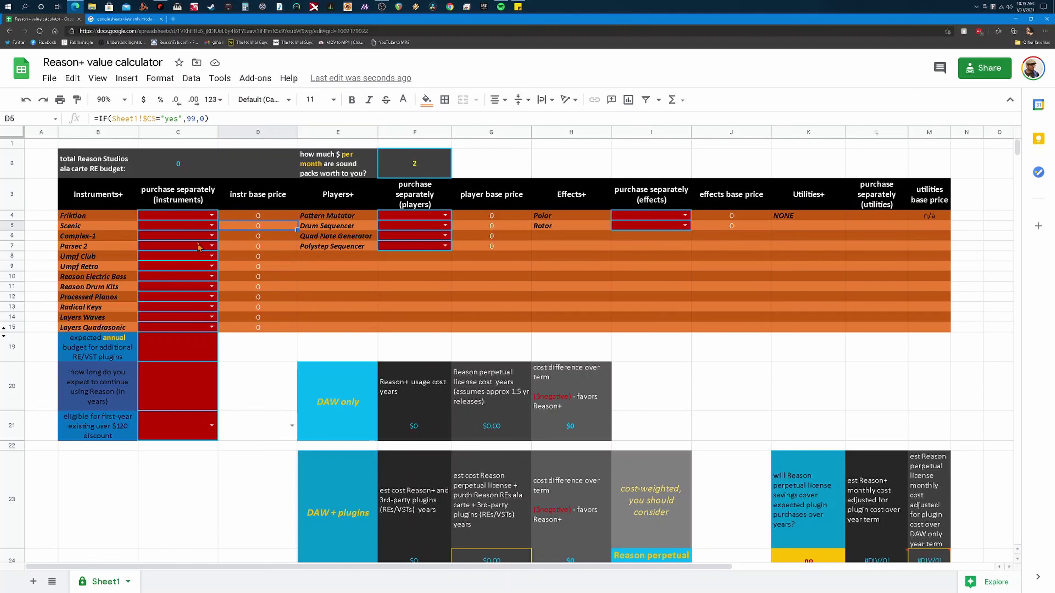
click(211, 217)
click(156, 236)
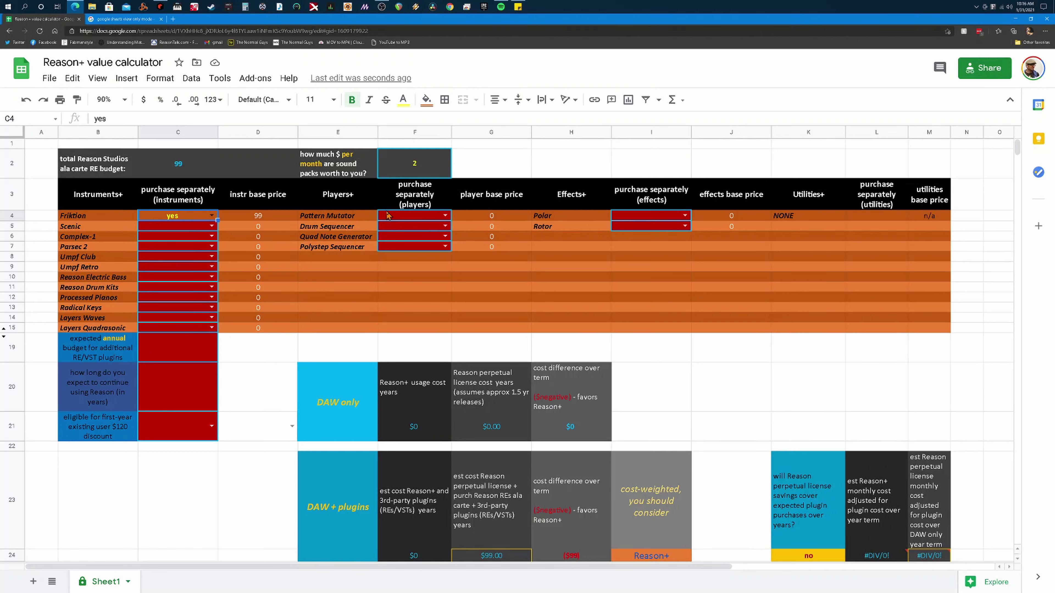
click(446, 215)
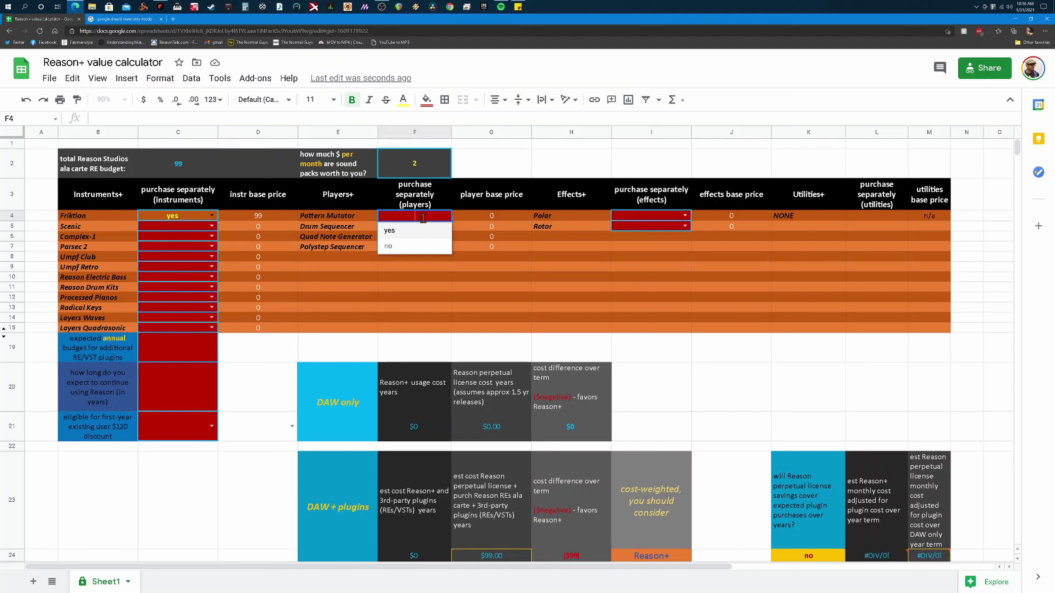
click(413, 232)
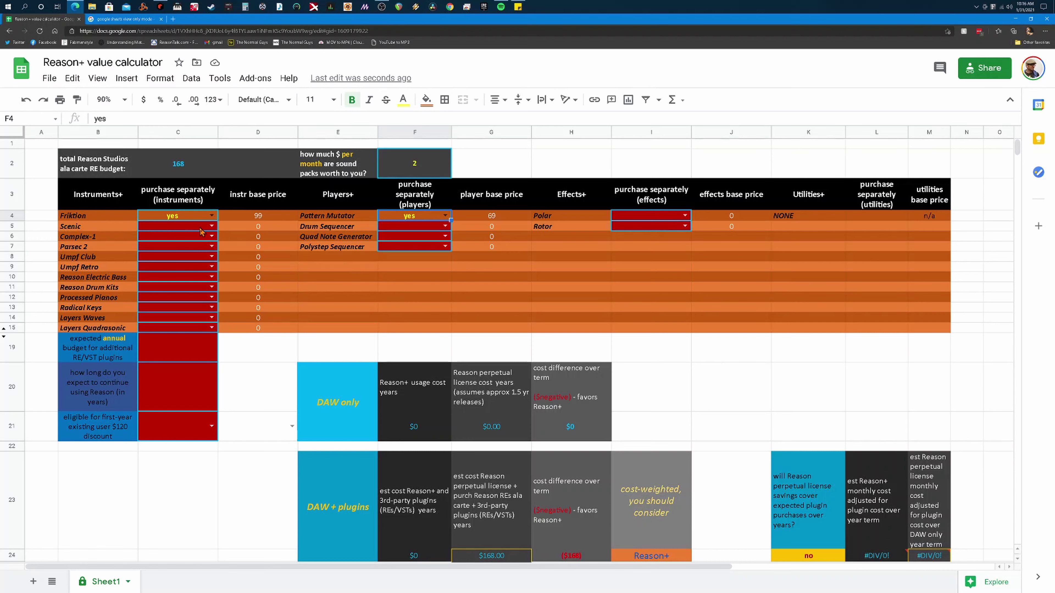
click(211, 226)
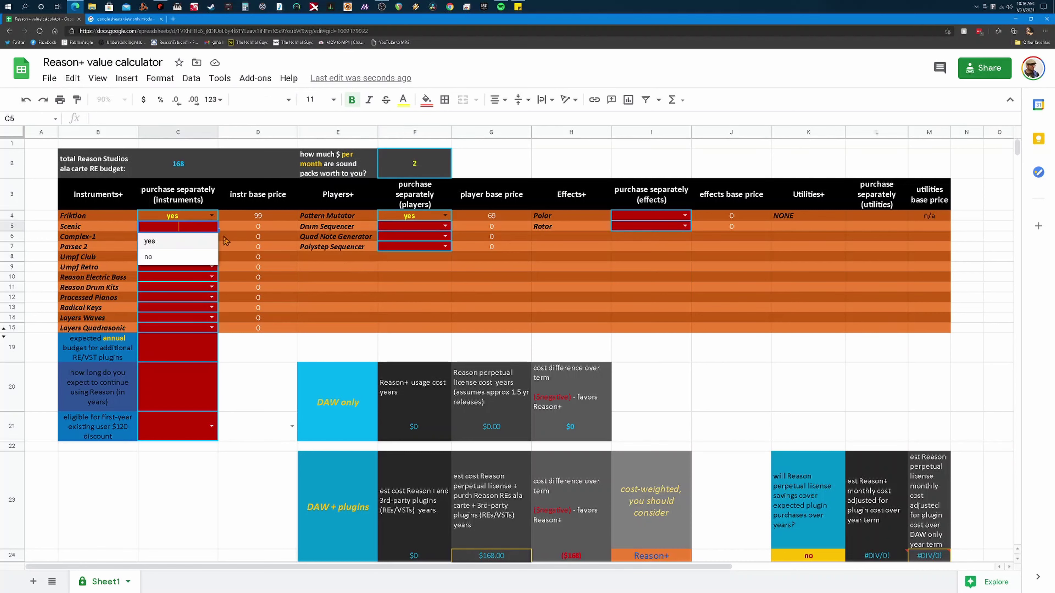
click(227, 279)
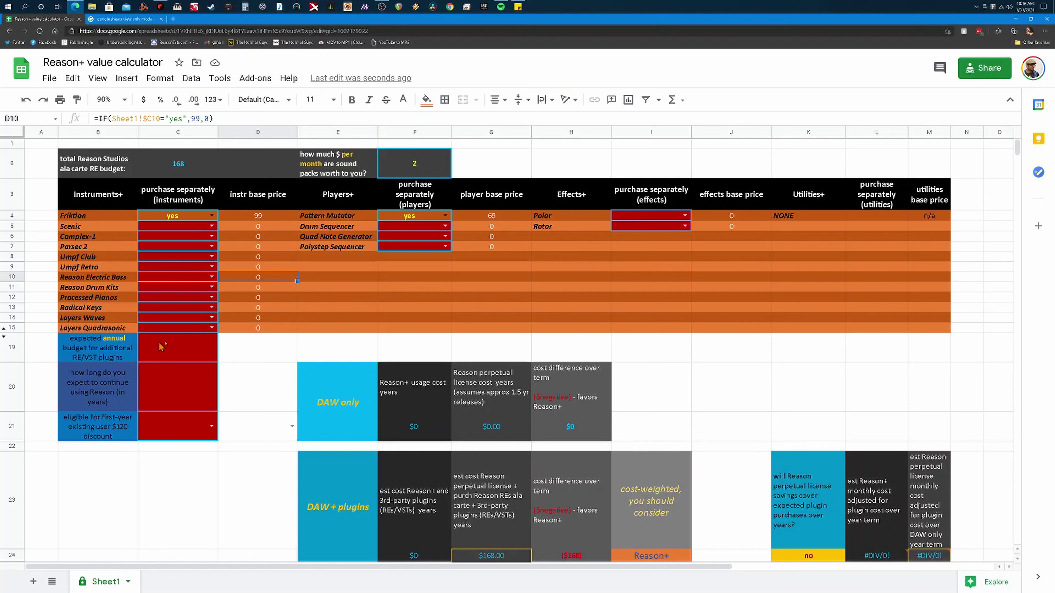
- Set the expected annual budget for additional RE/VST plugins to 350 and the expected years of using Reason to 10
click(174, 355)
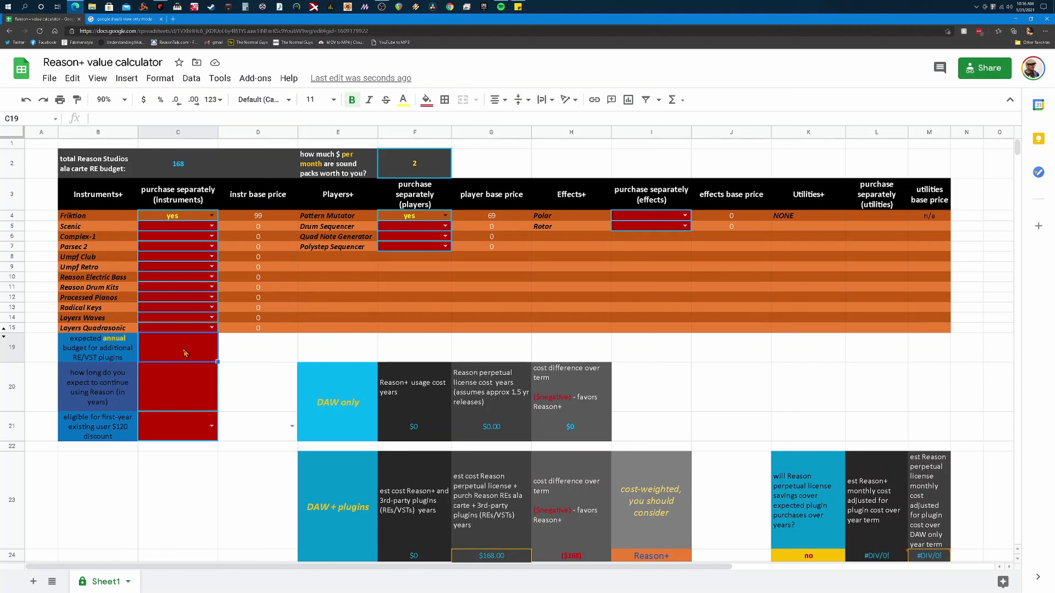
text(350)
key(Return)
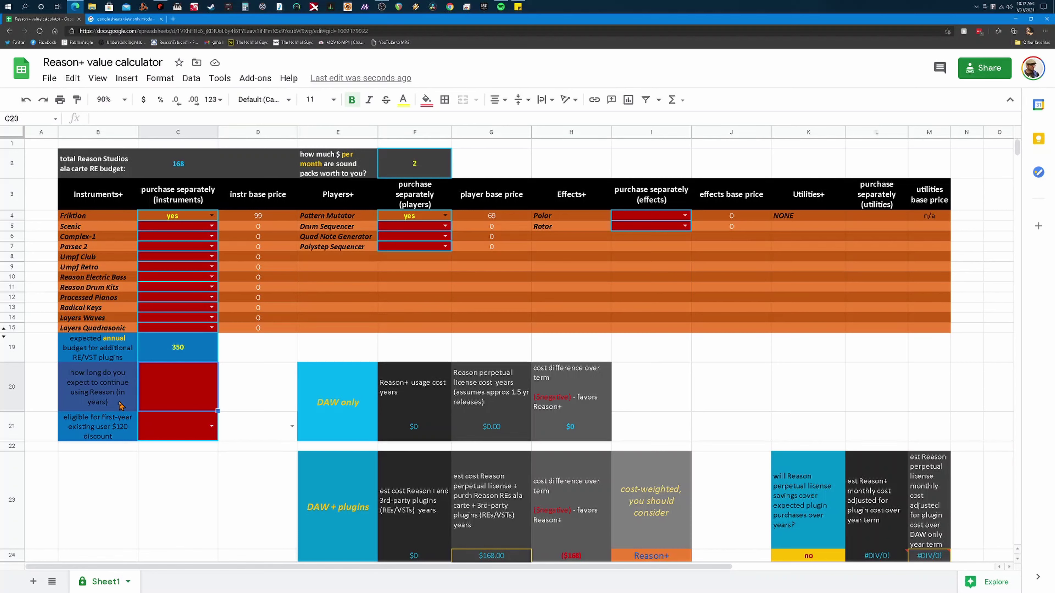
text(10)
key(Return)
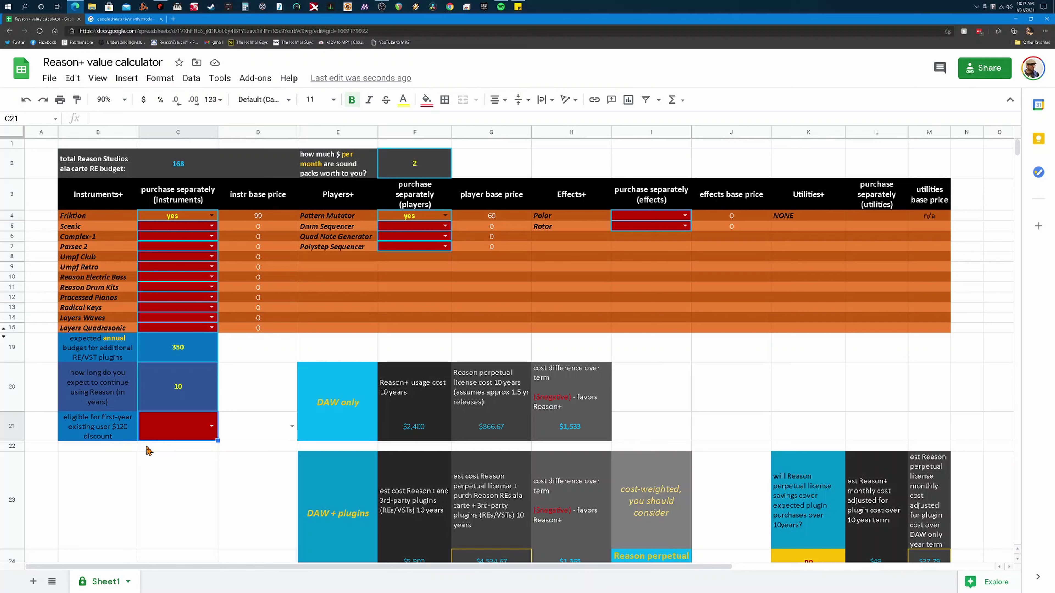
- Set eligibility for the first-year existing user $120 discount to "yes"
click(212, 428)
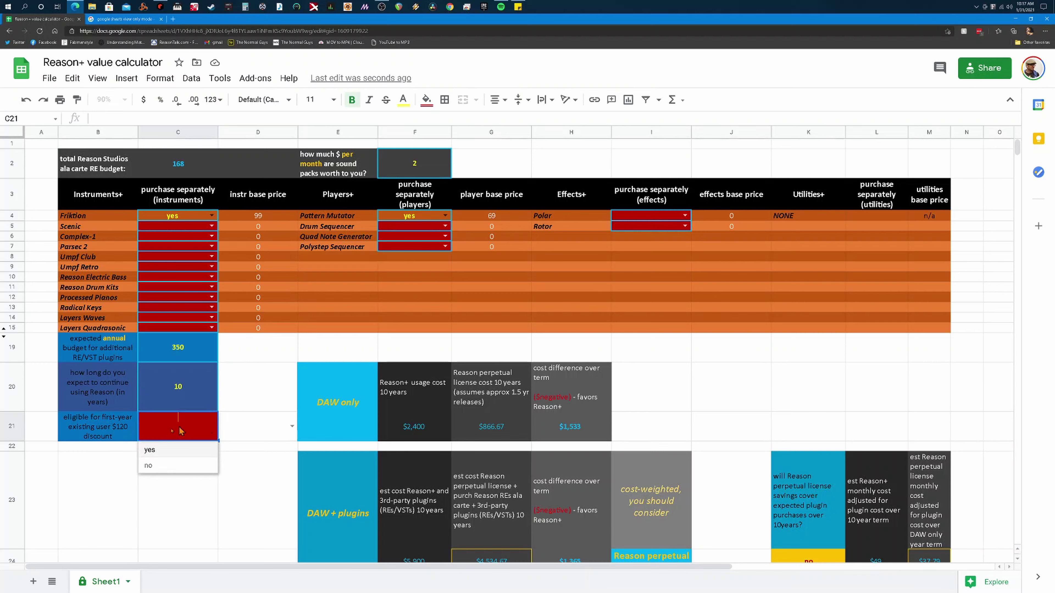
click(160, 456)
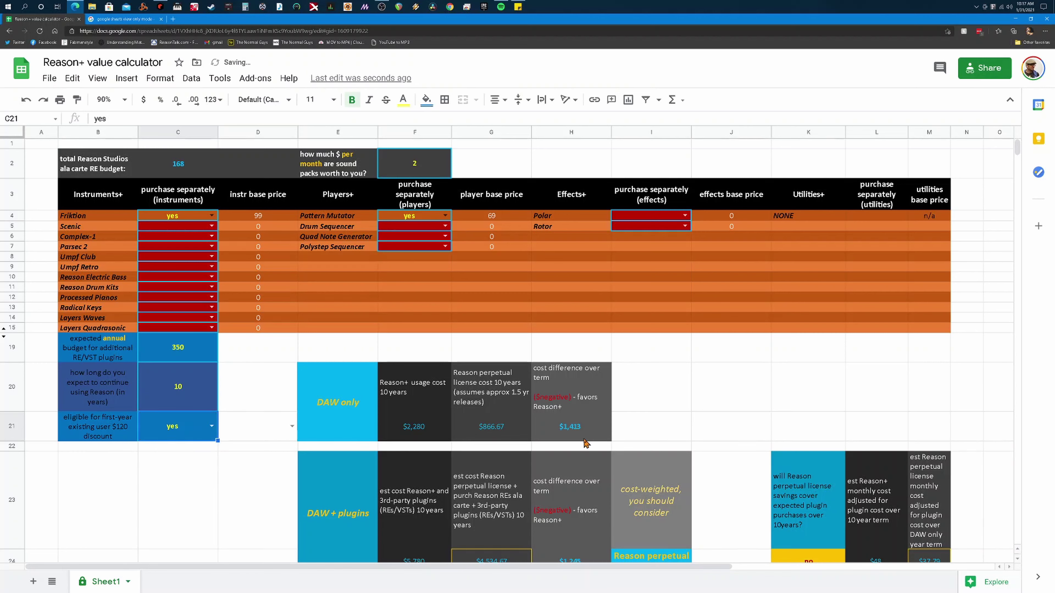
click(670, 382)
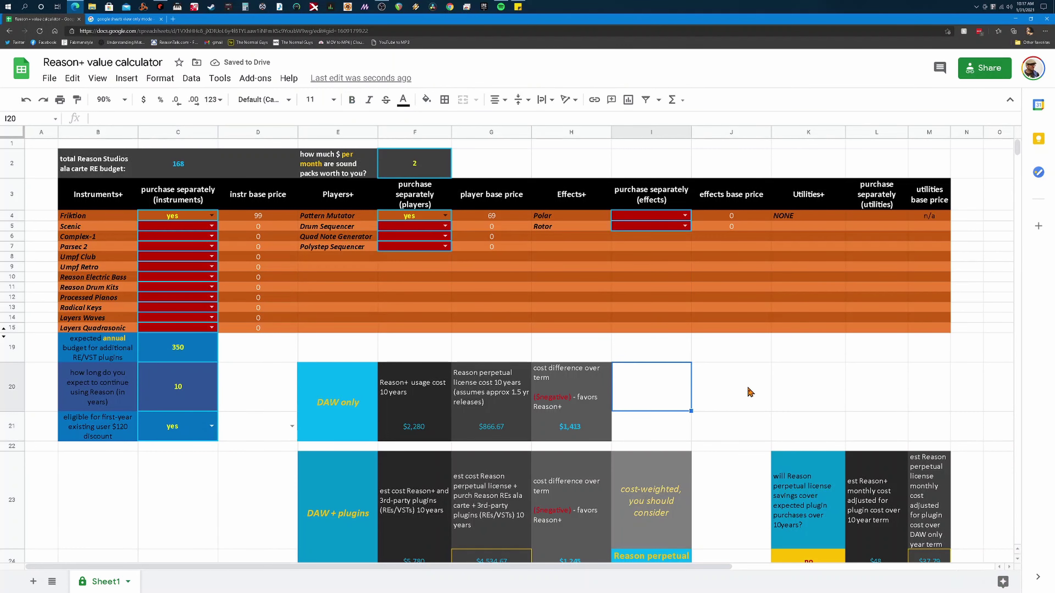
- Examine the DAW only costs and the DAW + plugins cost estimates alongside the expected annual plugin budget
scroll(750, 394, down, 1)
scroll(749, 393, down, 3)
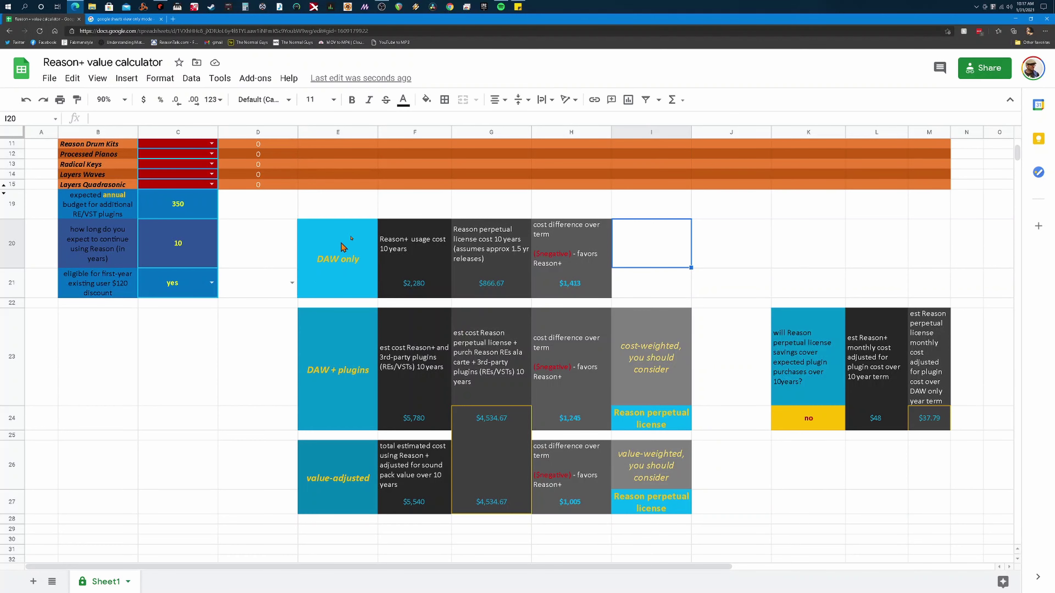
scroll(467, 279, up, 1)
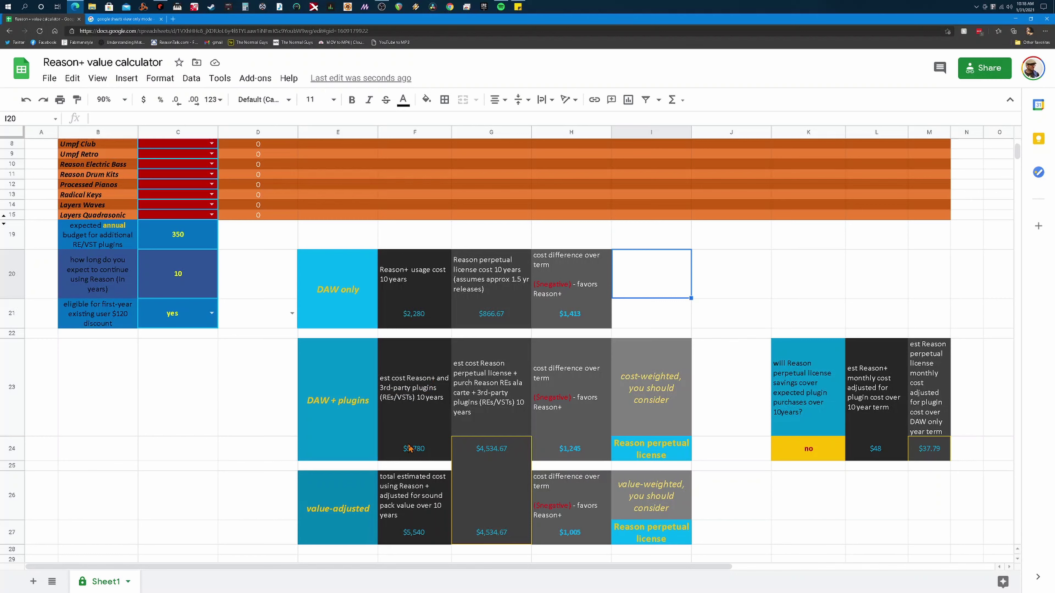
drag(409, 447, 408, 417)
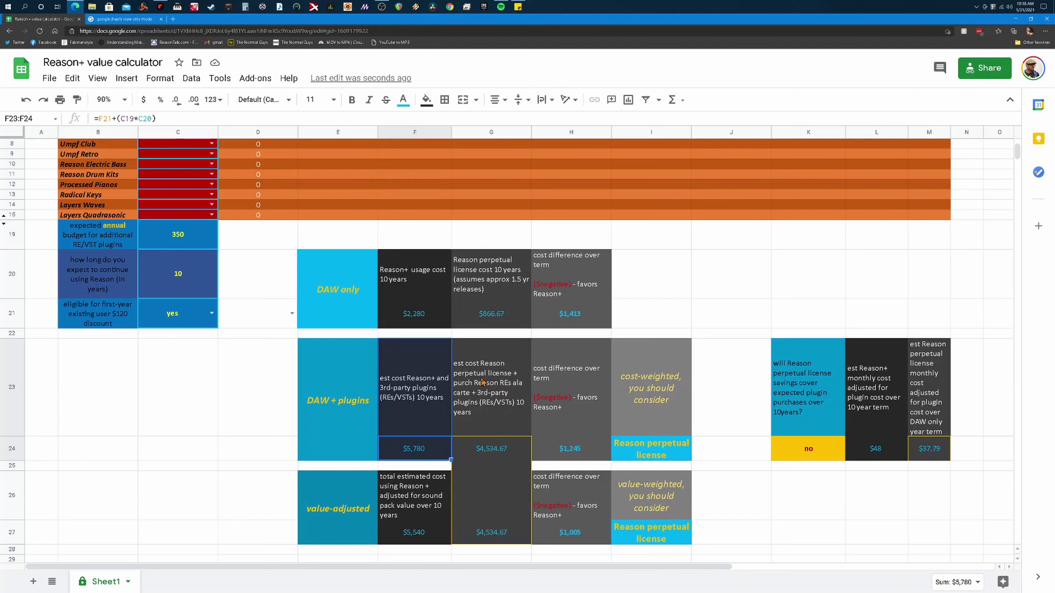
click(499, 397)
drag(499, 397, 502, 447)
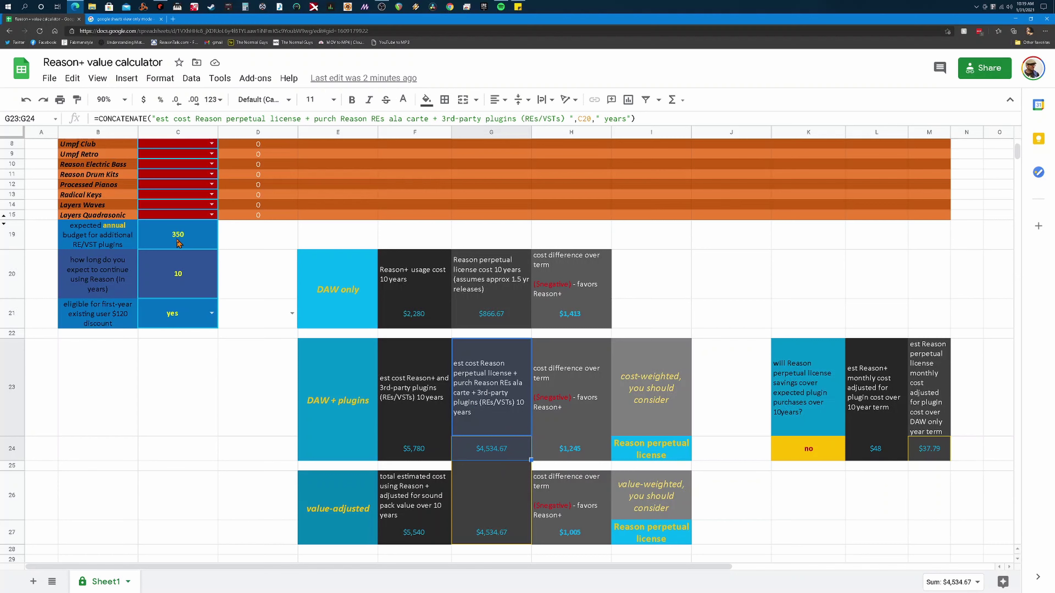
click(160, 239)
drag(108, 238, 171, 238)
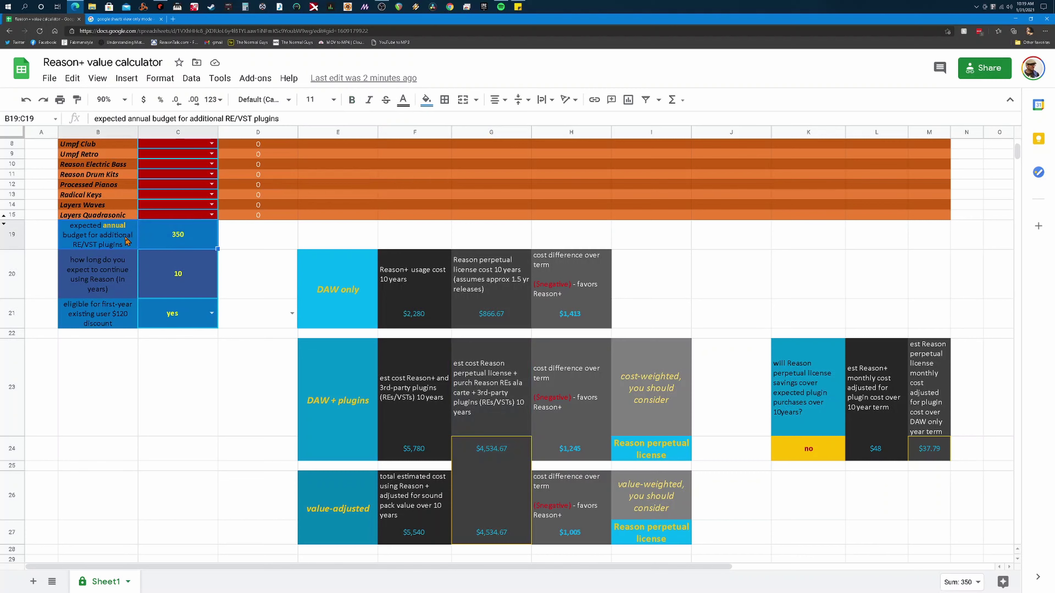
click(163, 243)
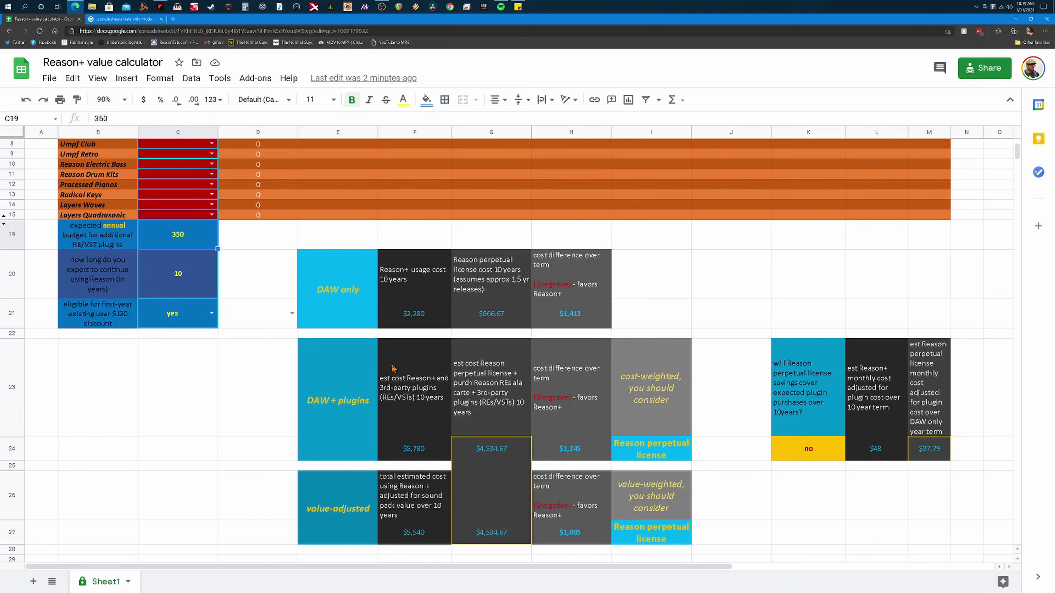
- Compare the two DAW + plugins cost estimates, their cost difference over the term and the cost-weighted recommendation
drag(423, 433, 481, 458)
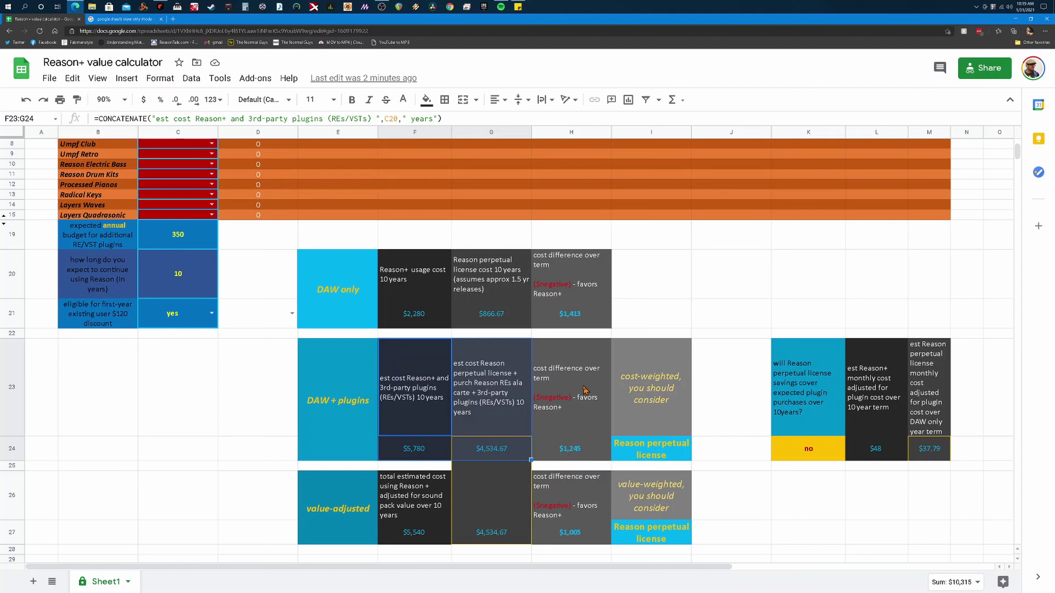
click(597, 398)
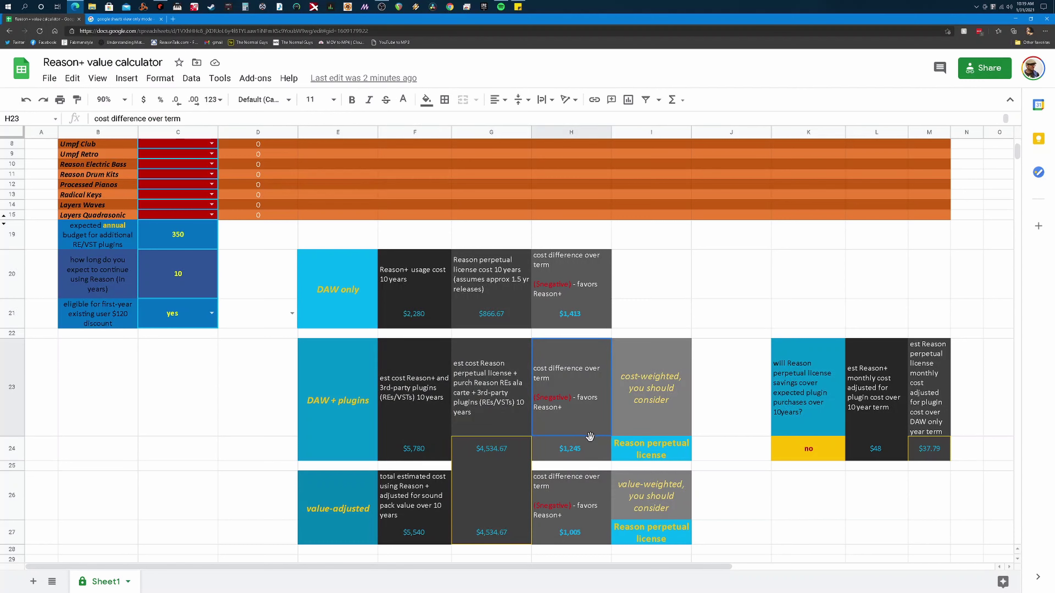
drag(590, 436, 594, 452)
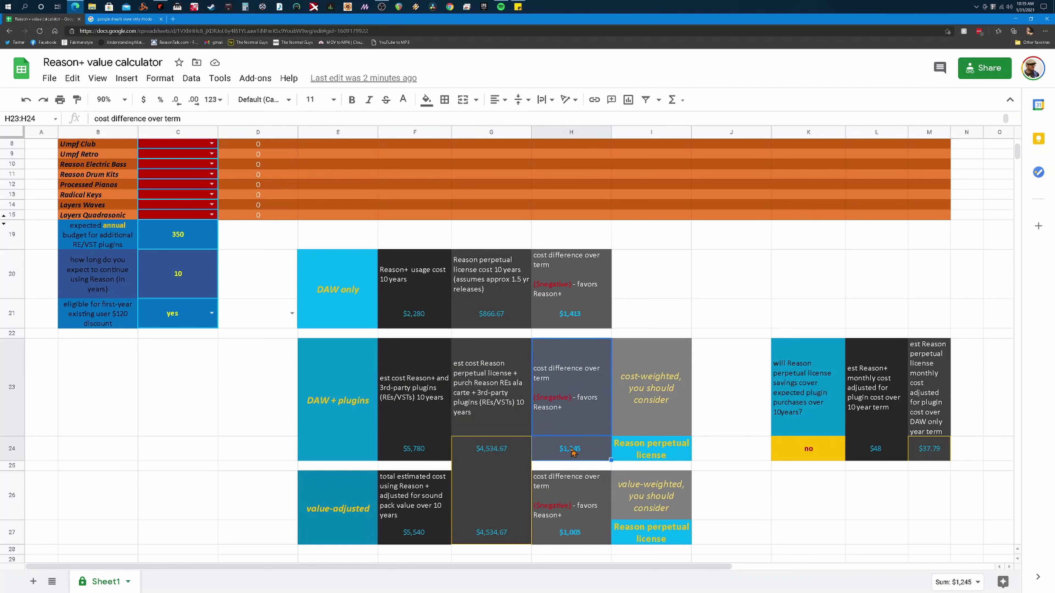
drag(652, 387, 677, 463)
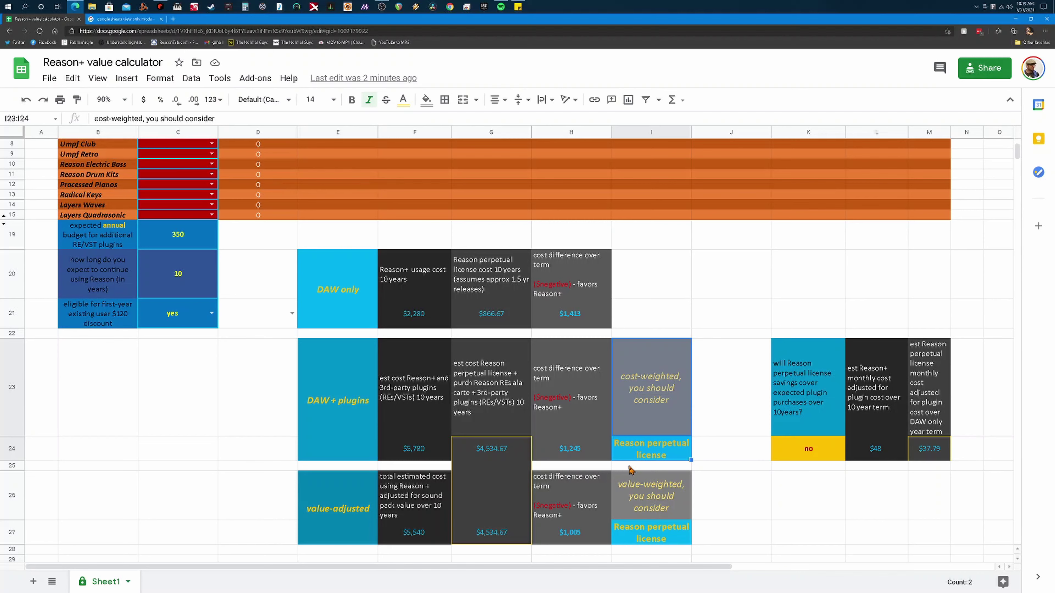
click(669, 448)
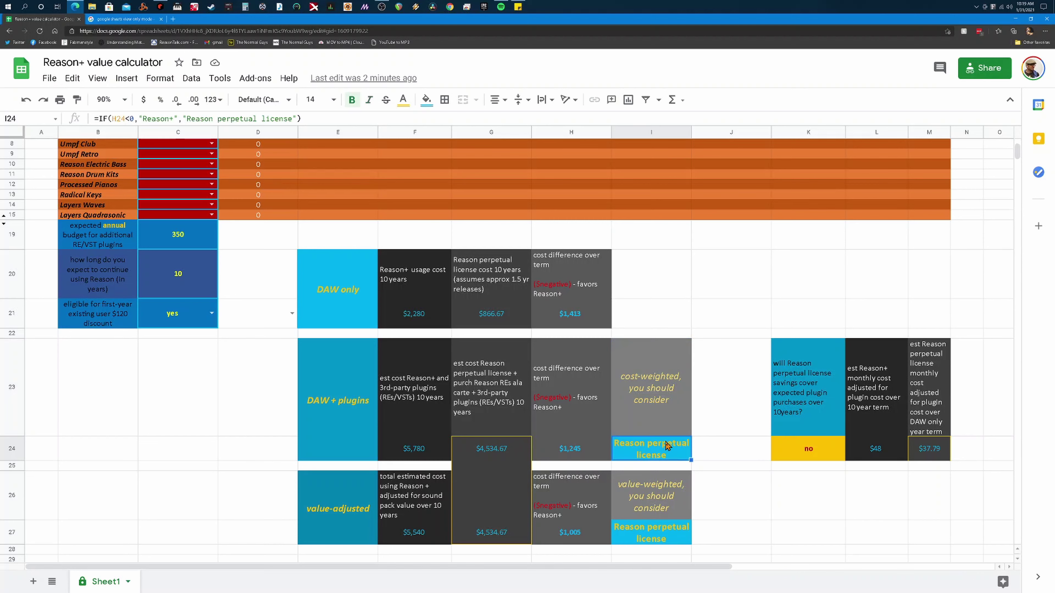
click(656, 423)
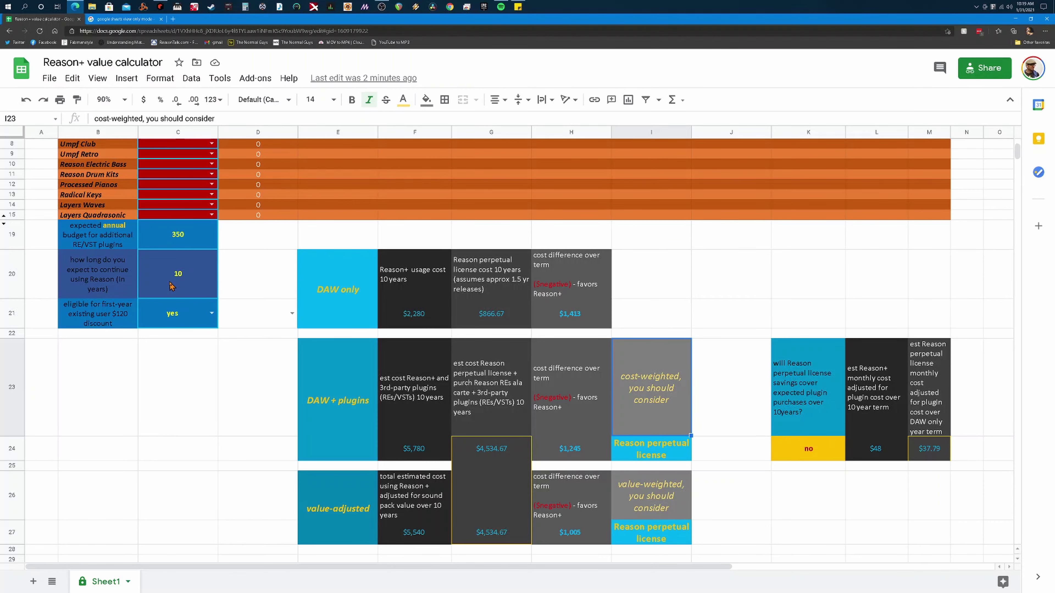
- Examine the value-adjusted results in relation to the monthly sound pack value and the other calculator entries
scroll(172, 286, up, 3)
scroll(134, 286, down, 6)
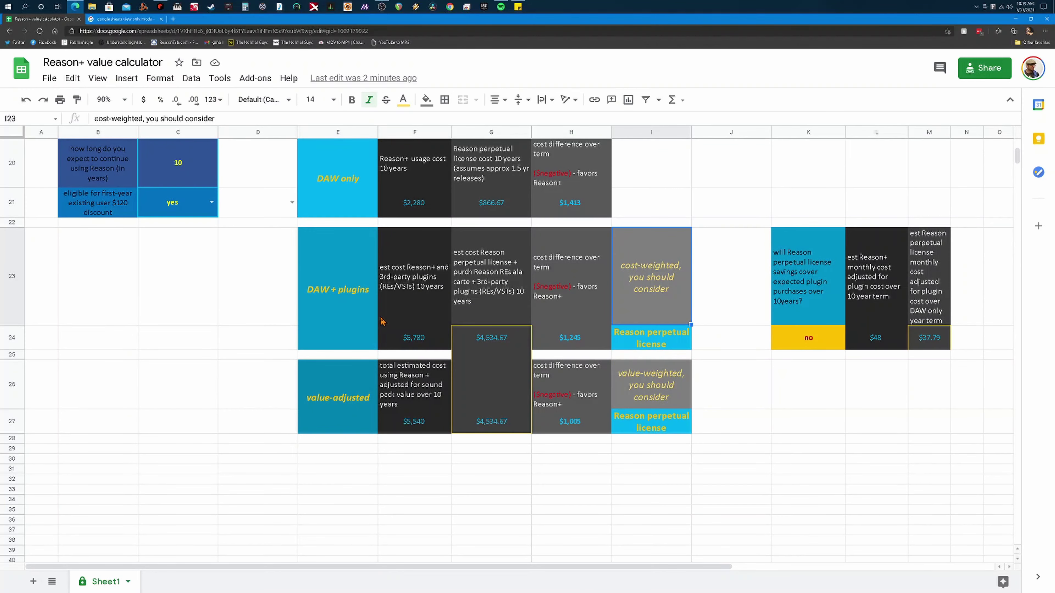
scroll(481, 304, up, 3)
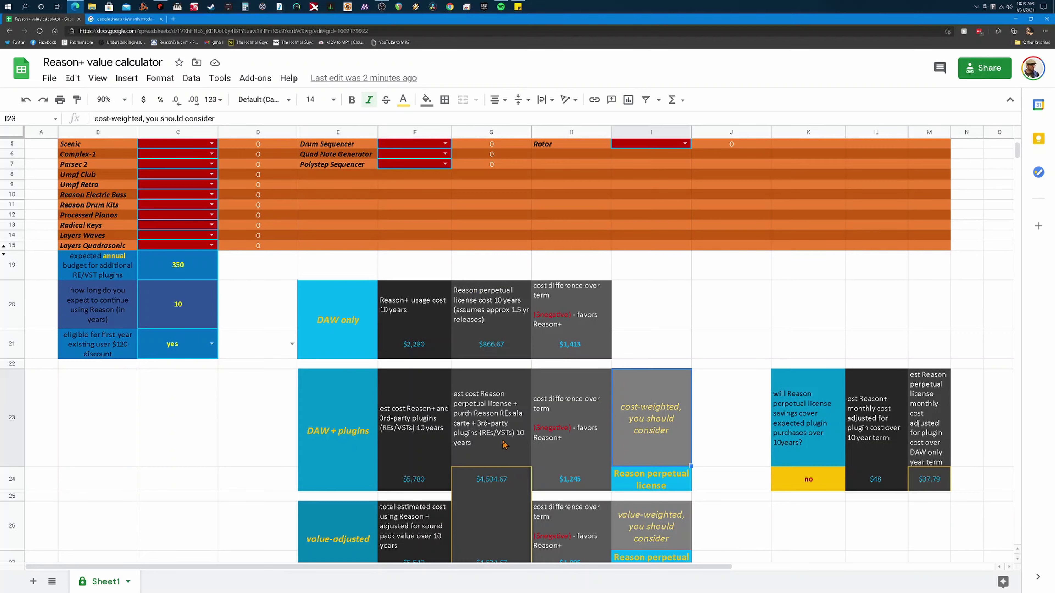
scroll(505, 447, down, 2)
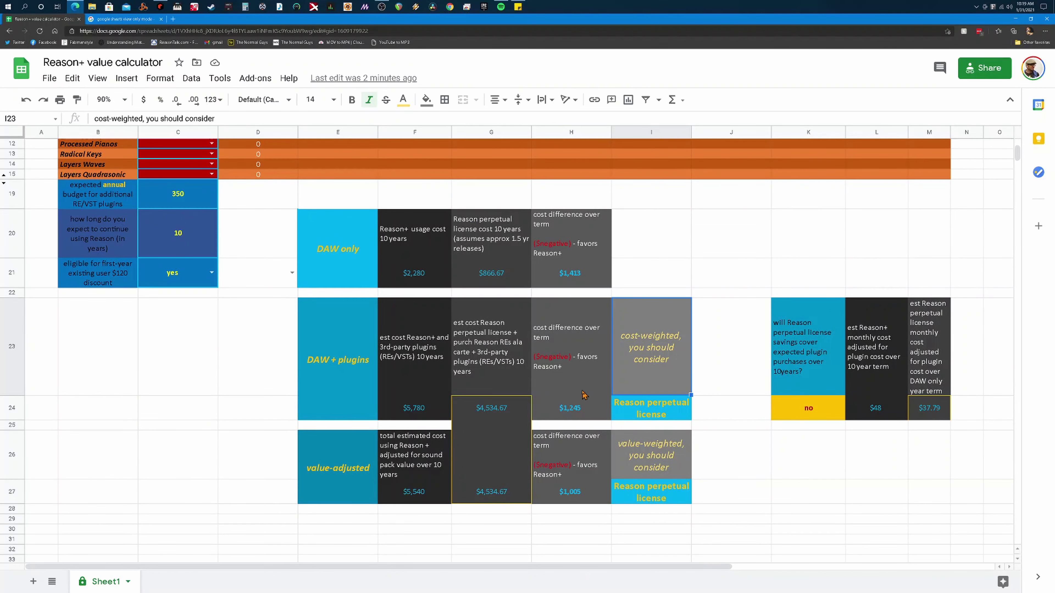
click(330, 464)
scroll(324, 438, up, 3)
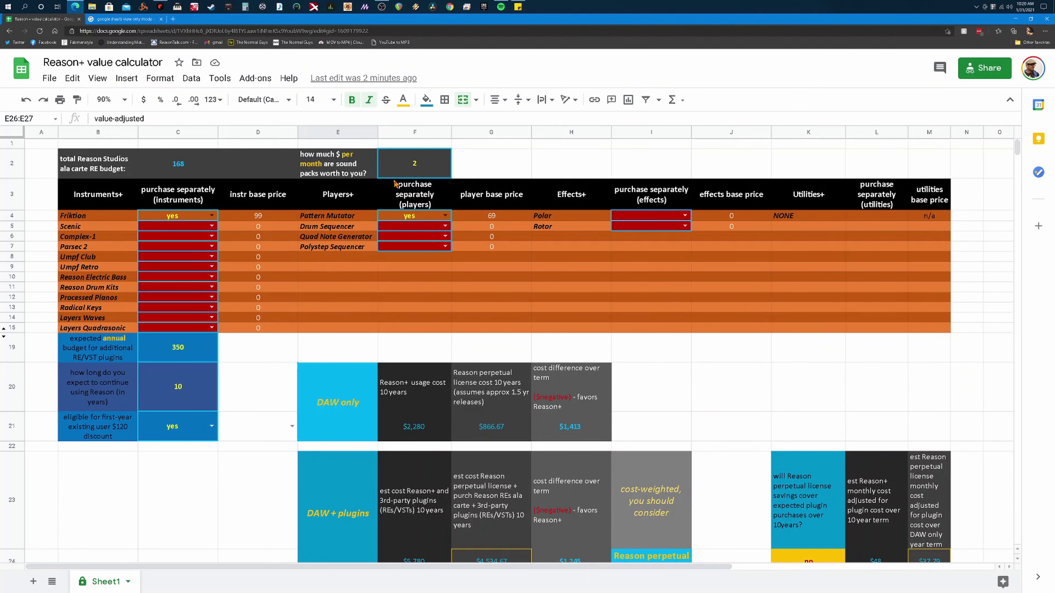
scroll(395, 183, down, 5)
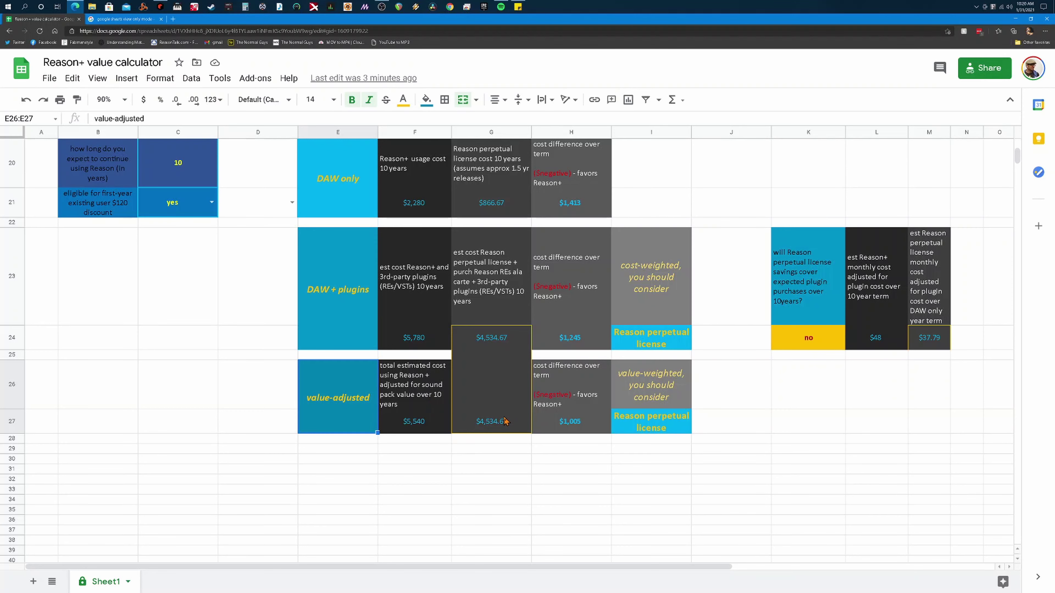
scroll(504, 418, up, 3)
scroll(503, 417, up, 5)
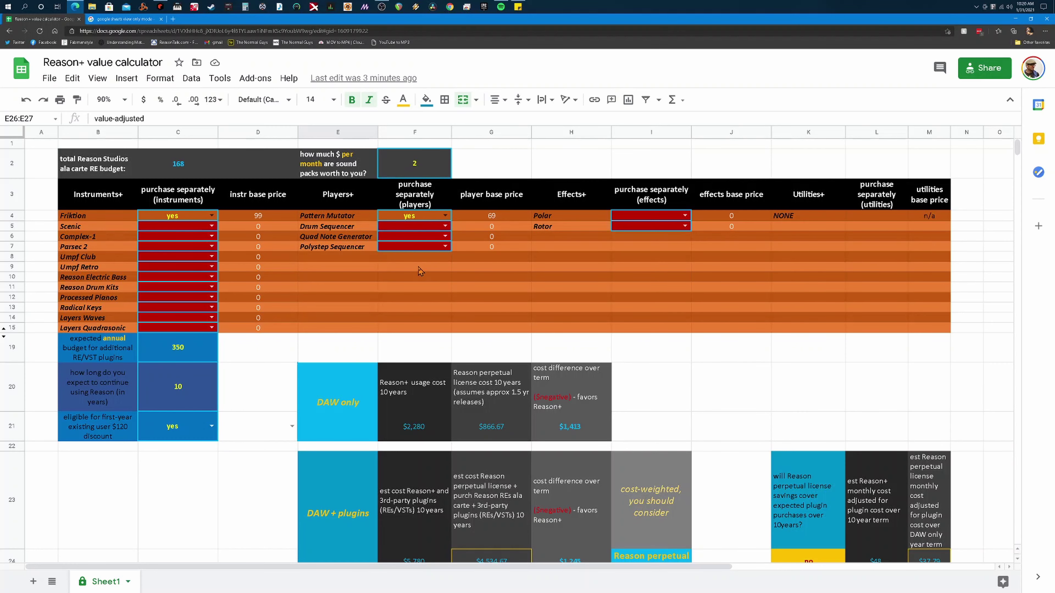
scroll(419, 271, down, 3)
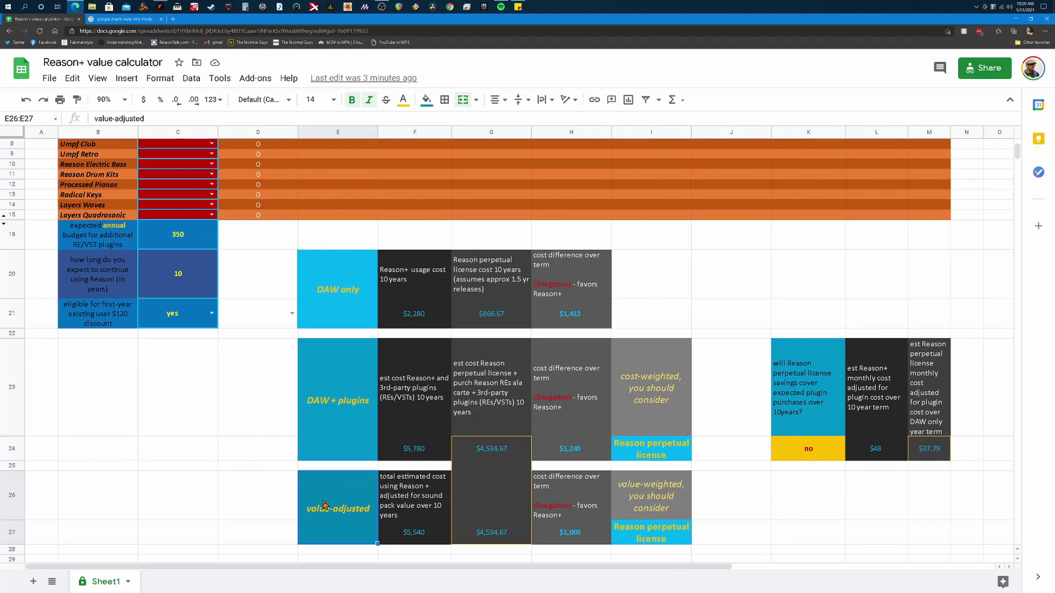
- Set the monthly sound pack value to 15 and check the value-adjusted cost difference and value-weighted recommendation
click(411, 535)
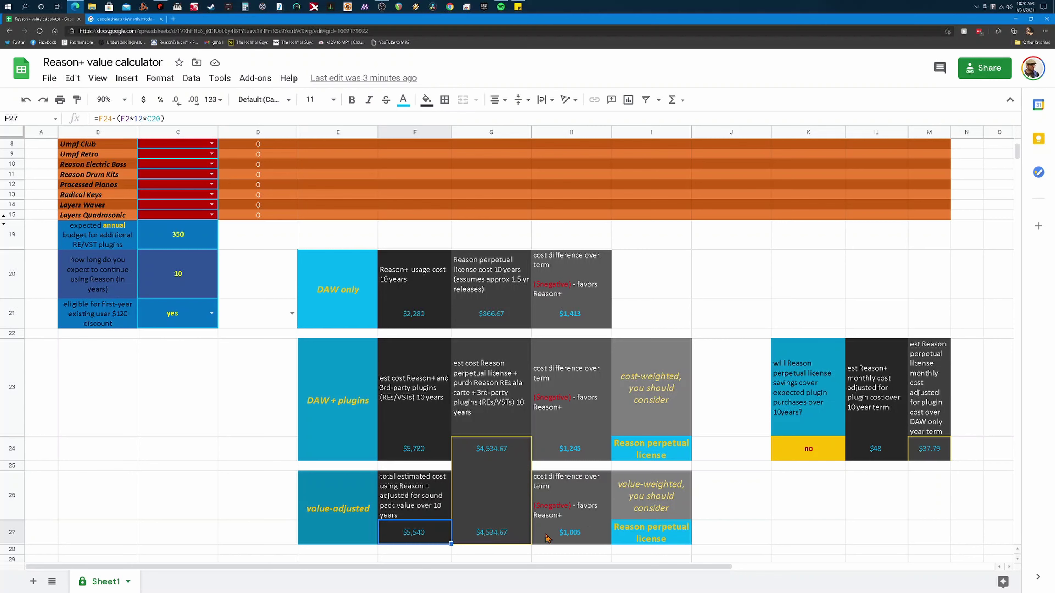
click(568, 536)
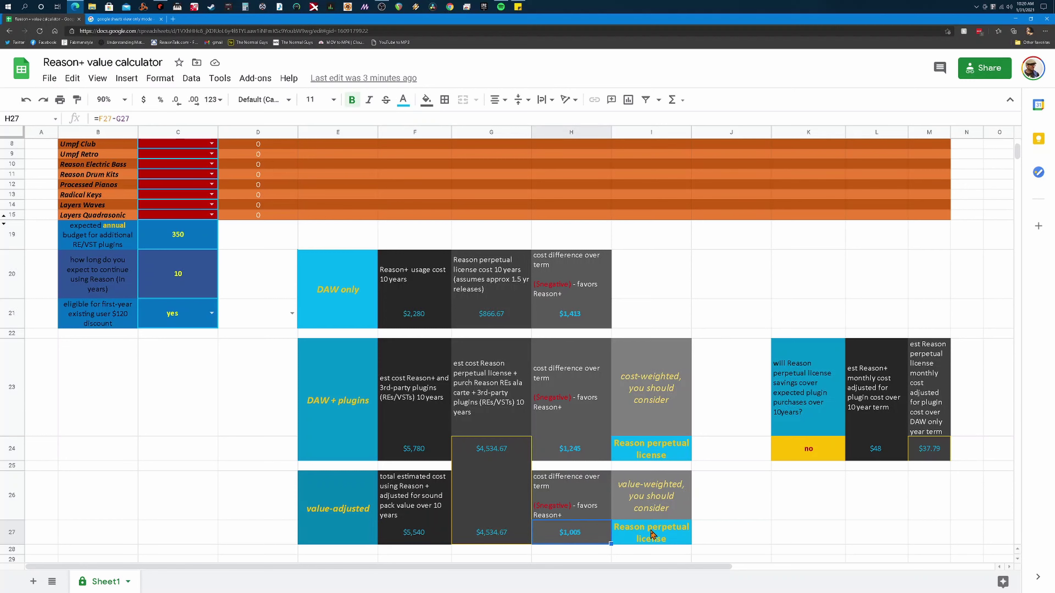
scroll(623, 494, up, 3)
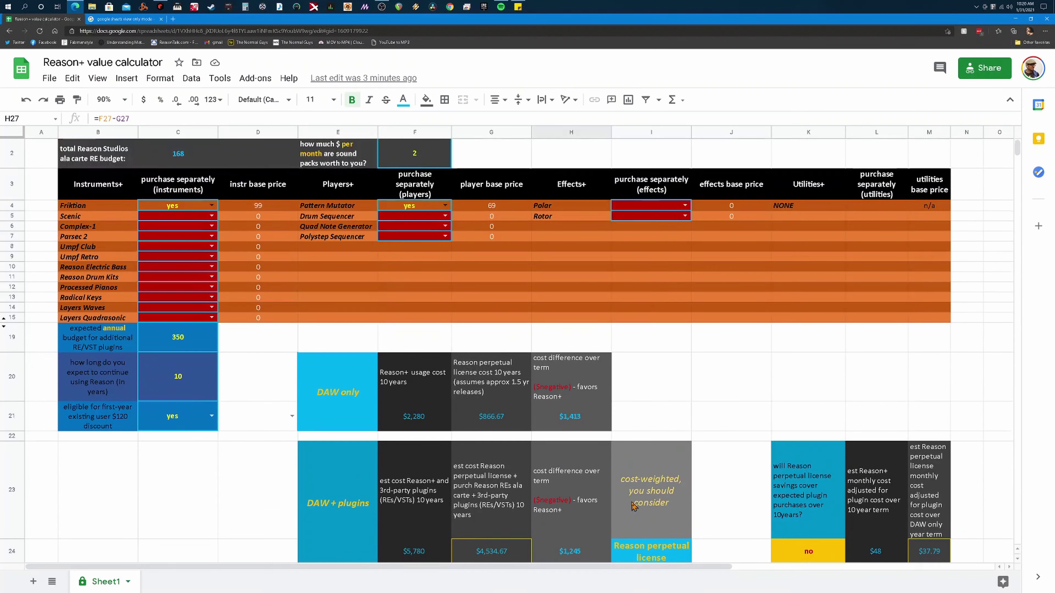
click(420, 163)
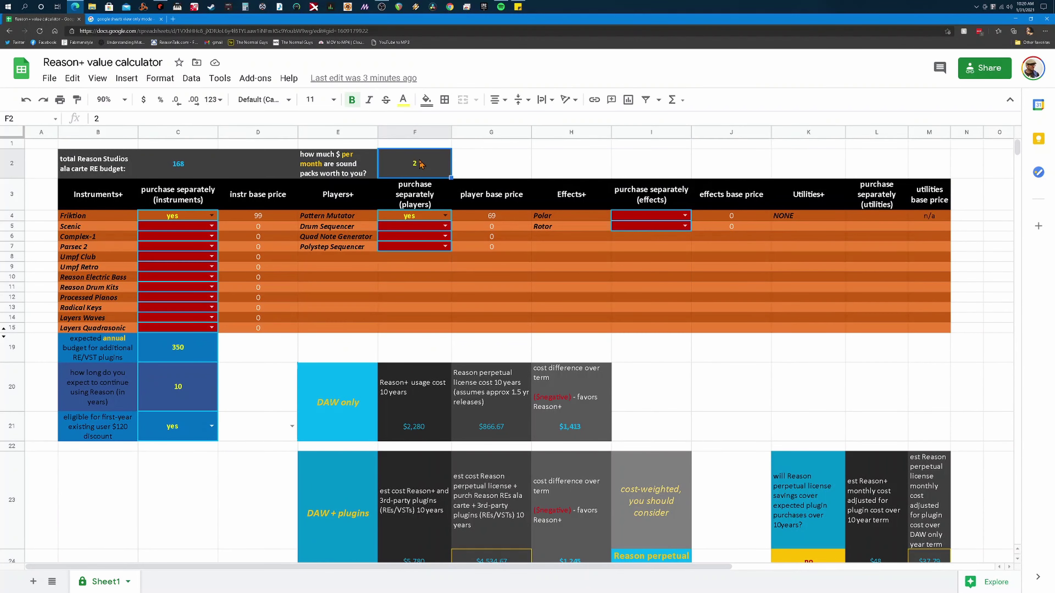
text(15)
key(Return)
scroll(460, 274, down, 4)
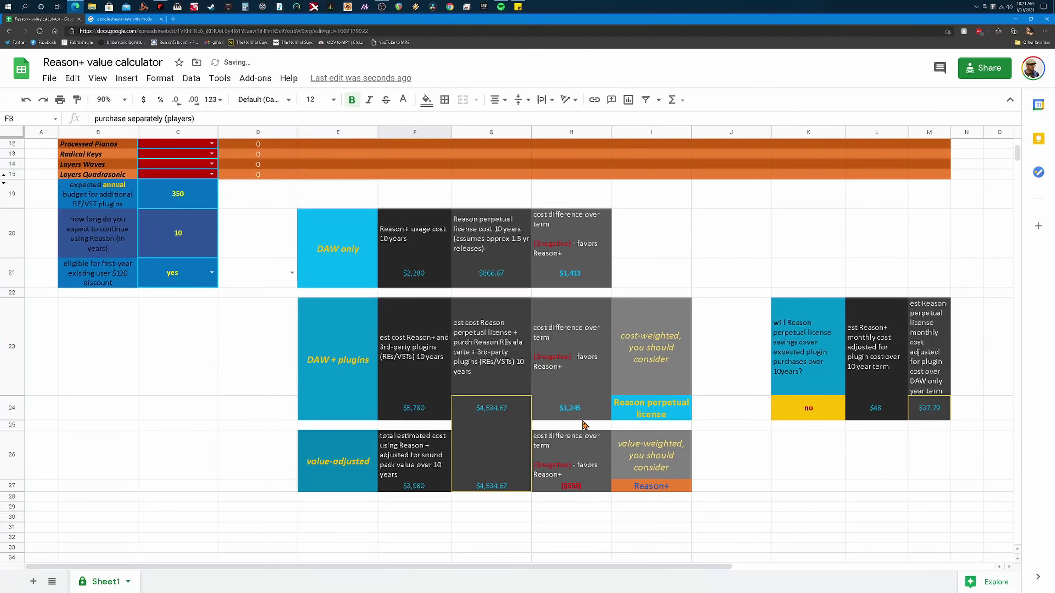
click(662, 487)
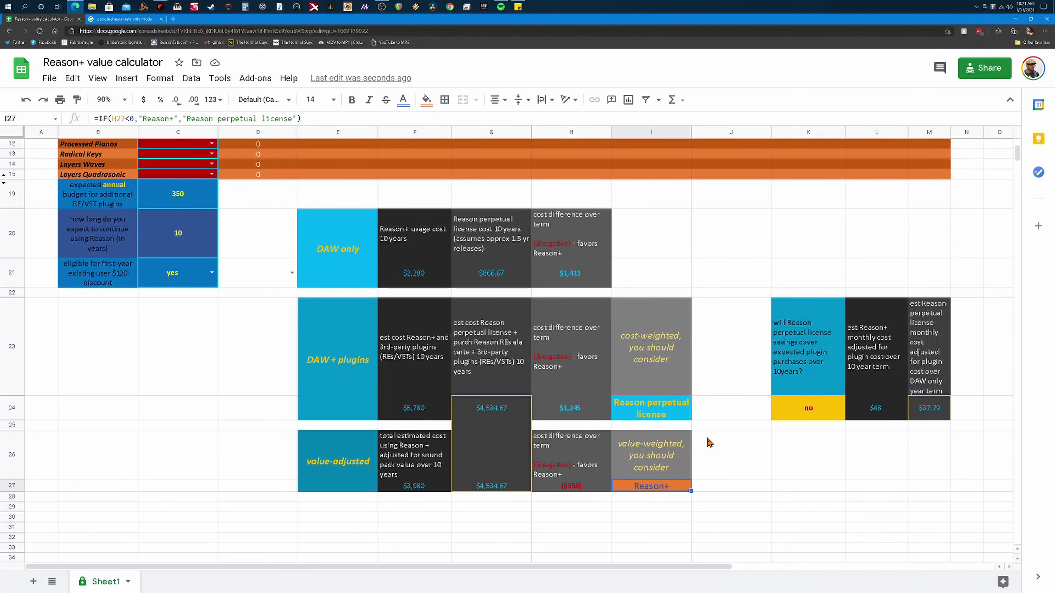
- Examine whether perpetual license savings cover the expected plugin purchases, and compare both plugin-adjusted monthly cost estimates
scroll(706, 444, up, 3)
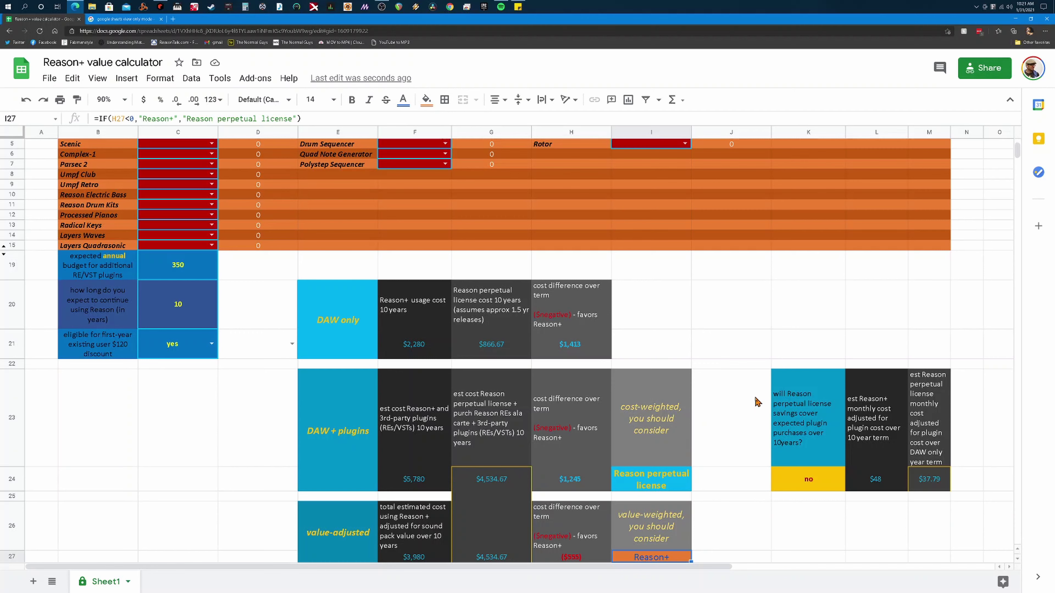
click(808, 436)
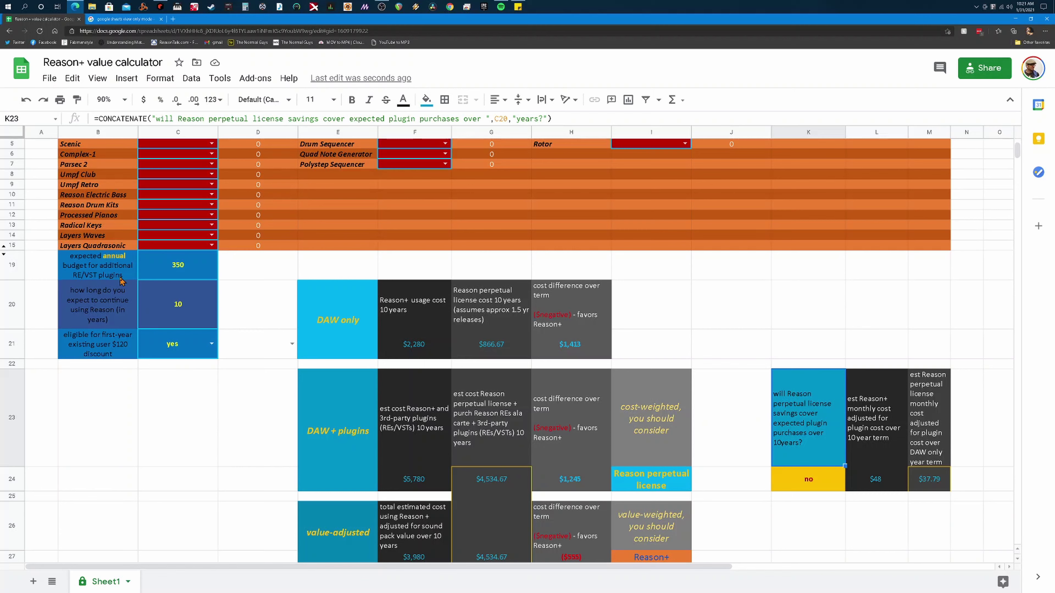
drag(111, 271, 158, 274)
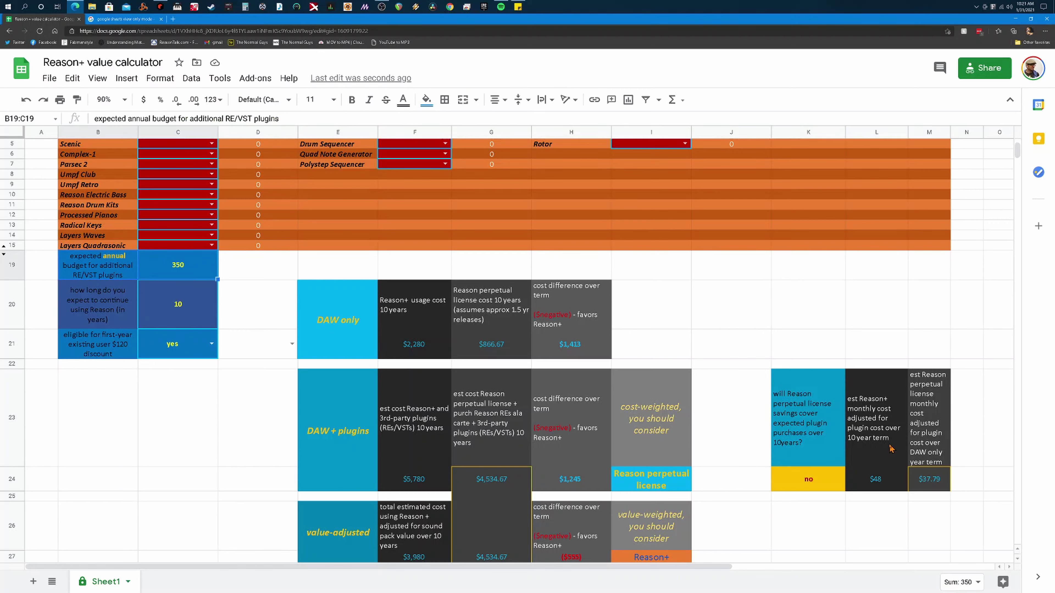
click(799, 424)
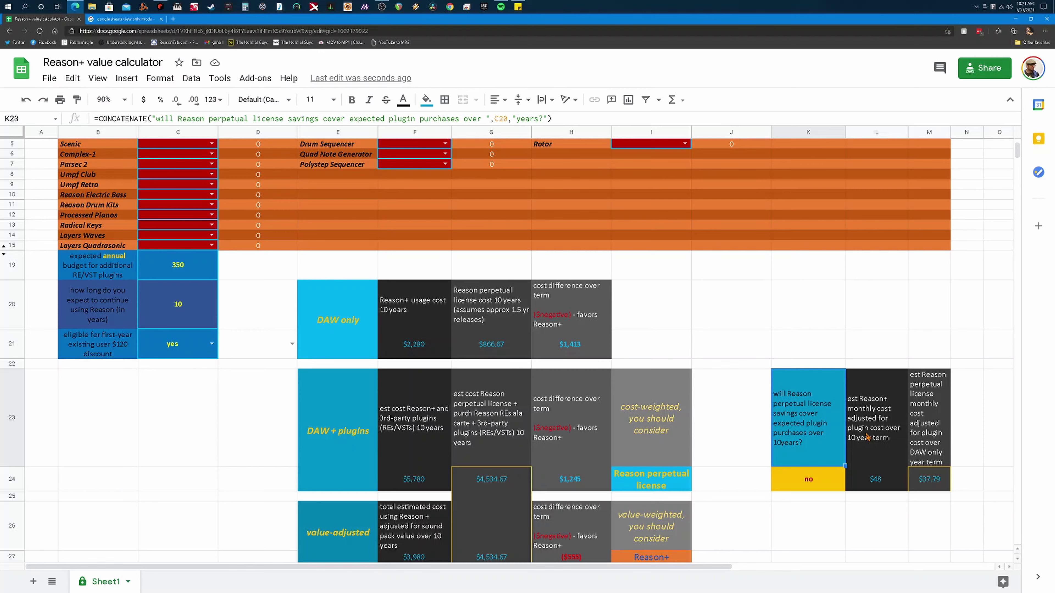
click(875, 420)
drag(874, 438, 880, 473)
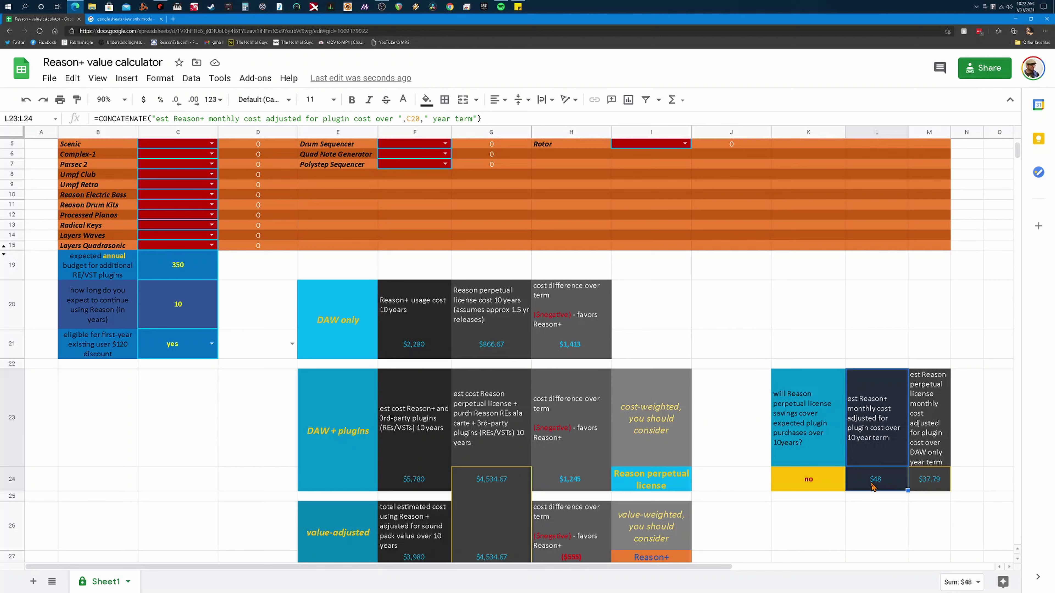
click(924, 424)
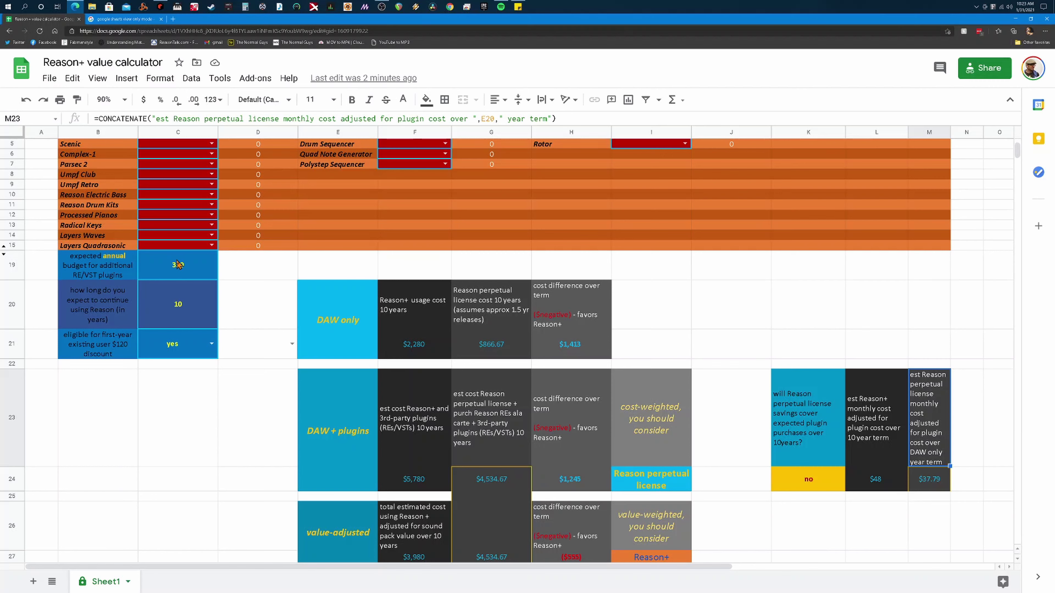
- Set the expected annual budget for additional RE/VST plugins to 100 and compare the plugin-adjusted monthly costs
click(185, 265)
text(100)
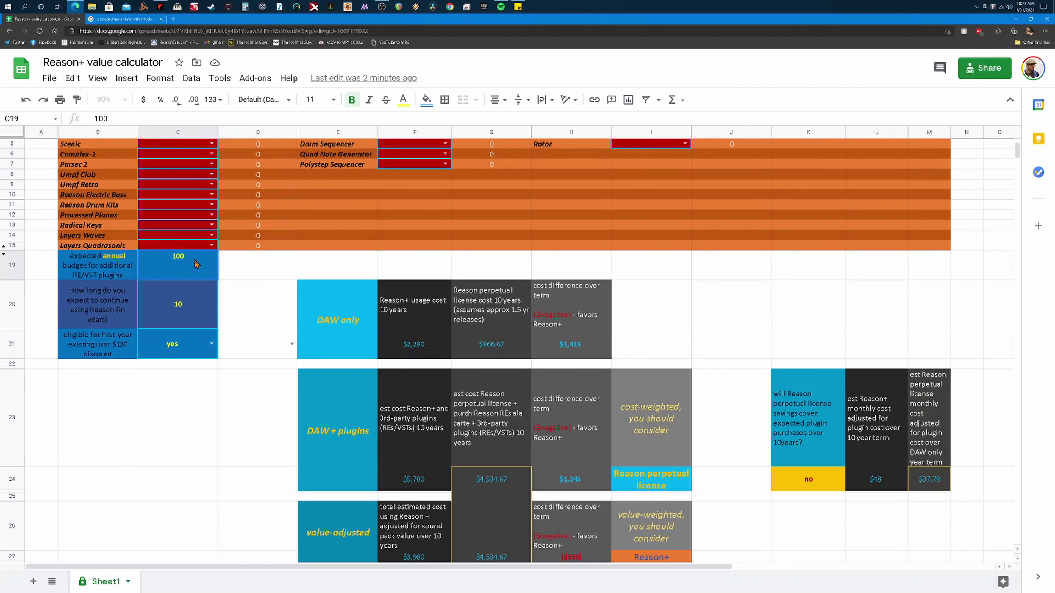
key(Return)
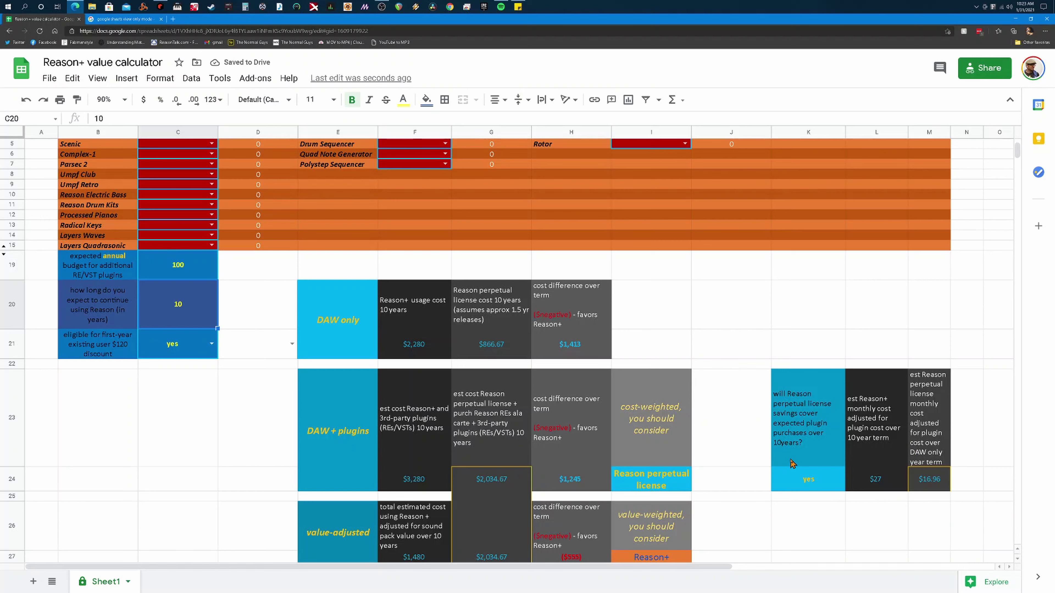
drag(886, 483, 926, 487)
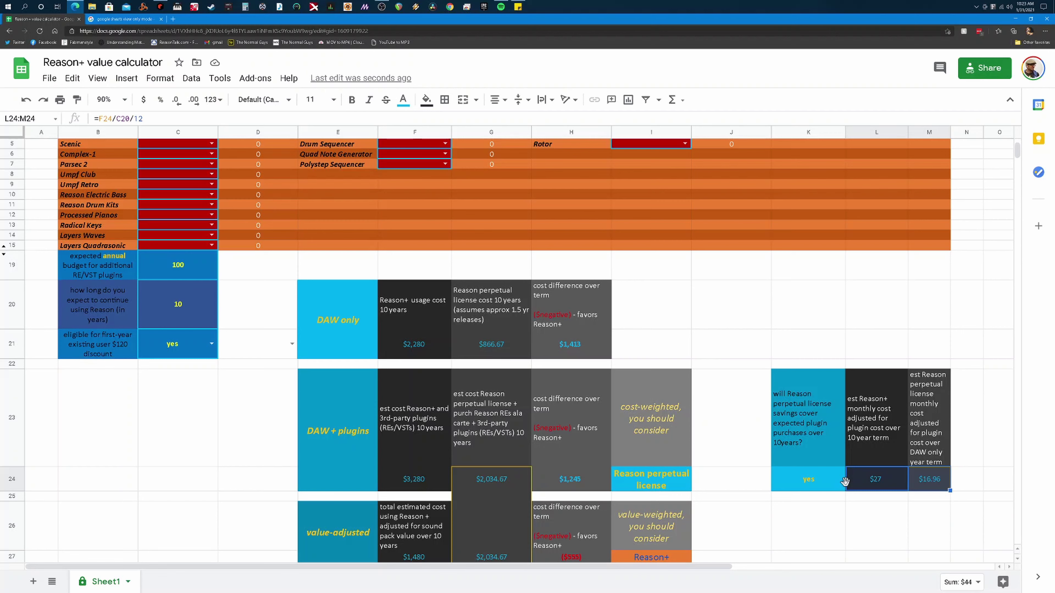
click(945, 482)
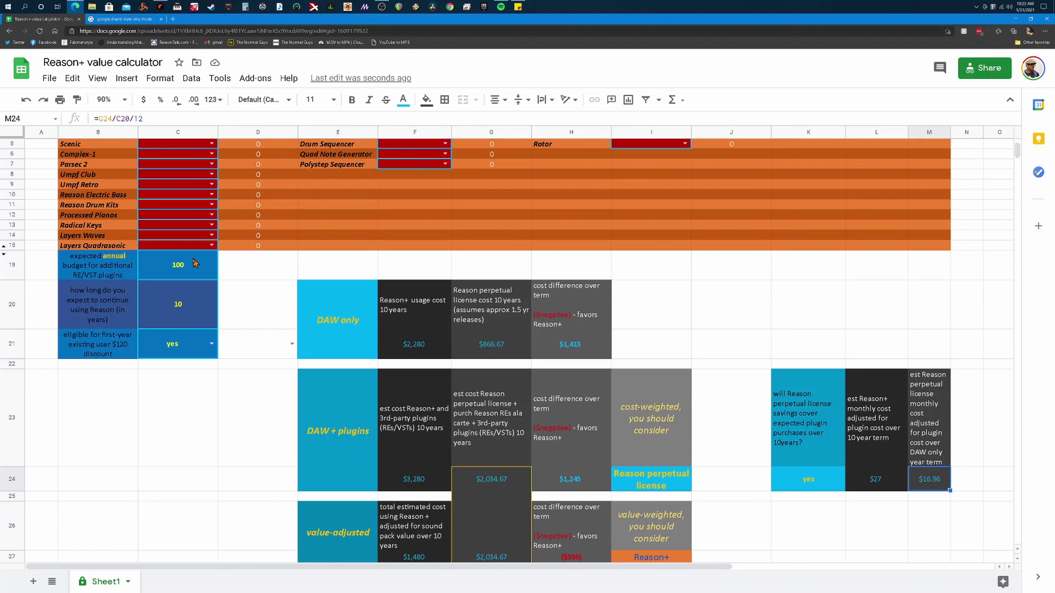
- Review the calculator's plugin selections, budget and term entries against the DAW only, DAW + plugins and value-adjusted results
click(198, 268)
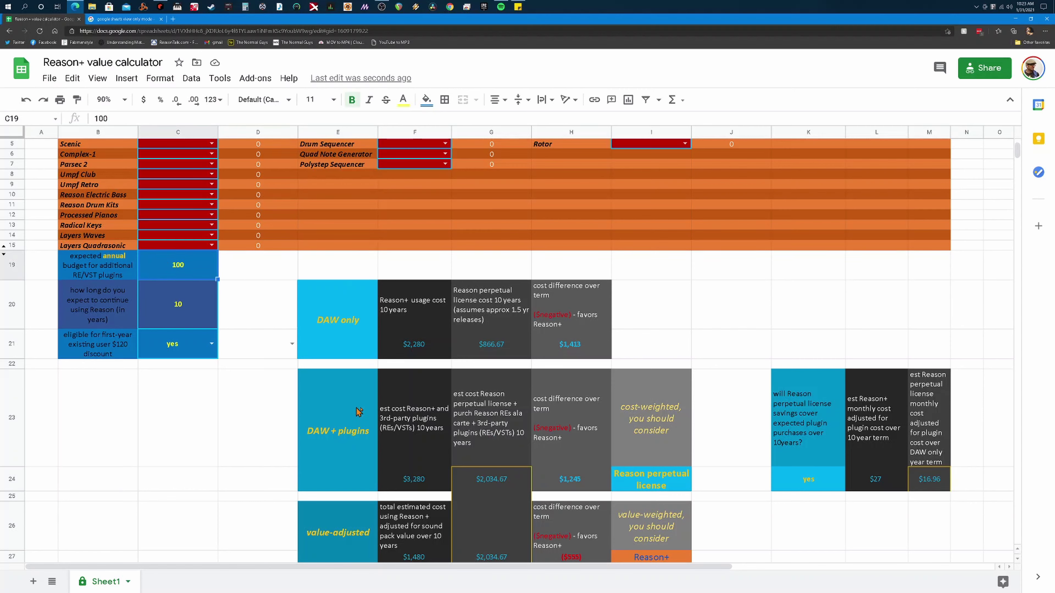
scroll(409, 379, up, 3)
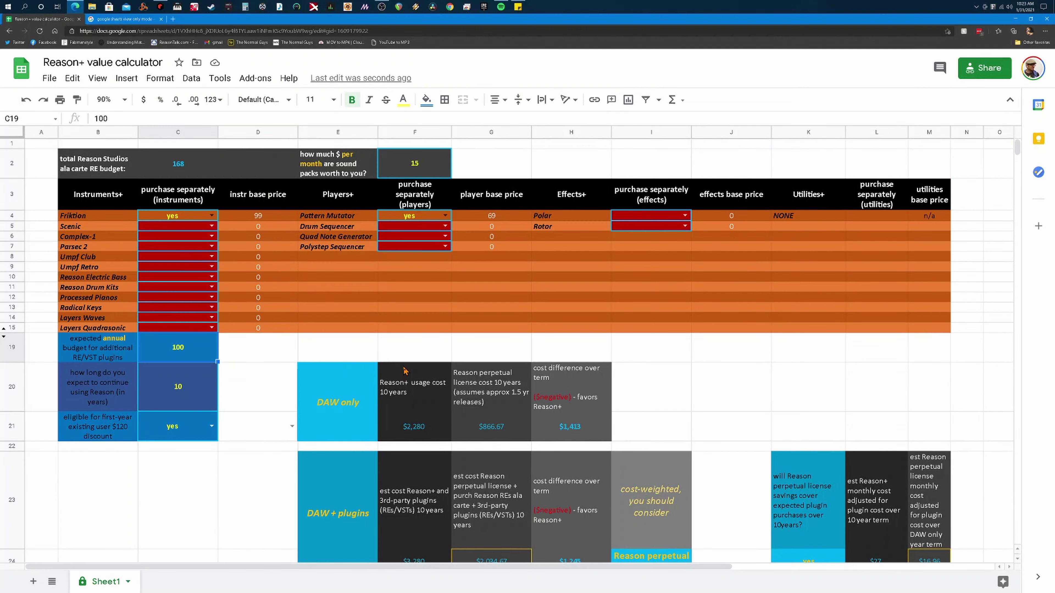
scroll(409, 376, down, 1)
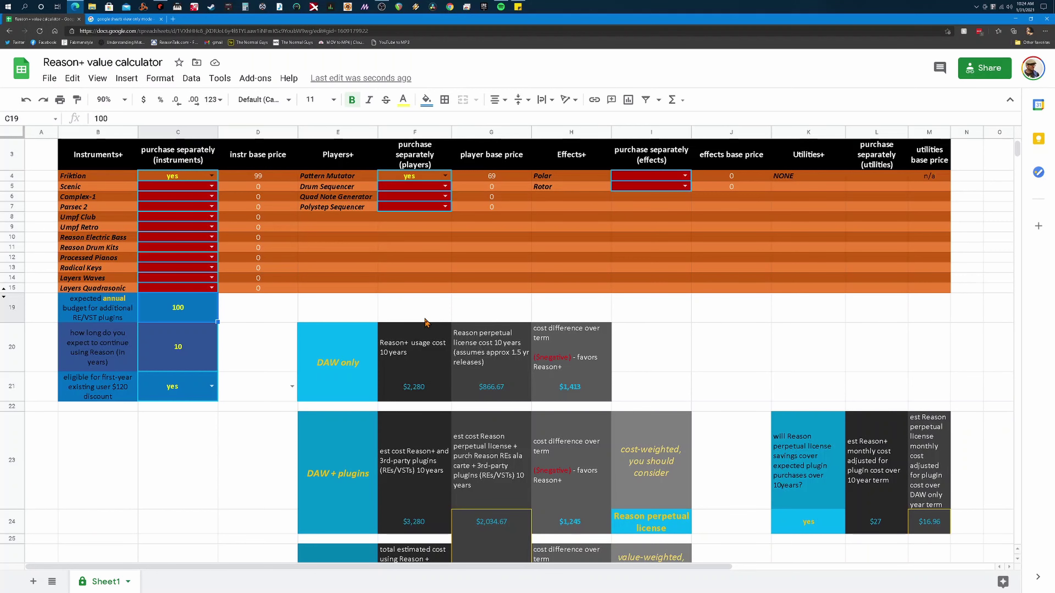
scroll(469, 353, down, 3)
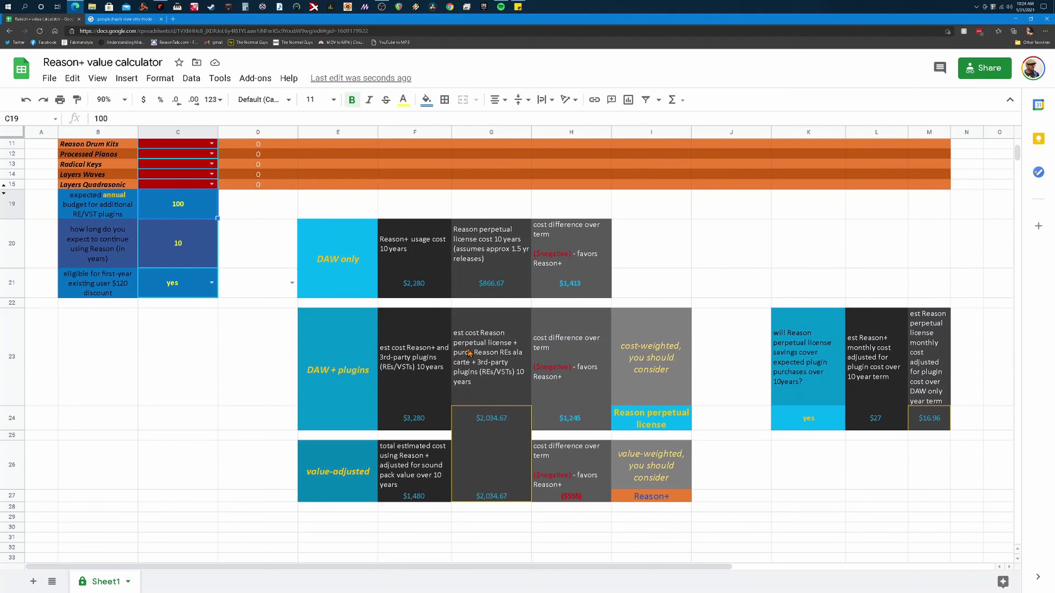
scroll(468, 353, up, 3)
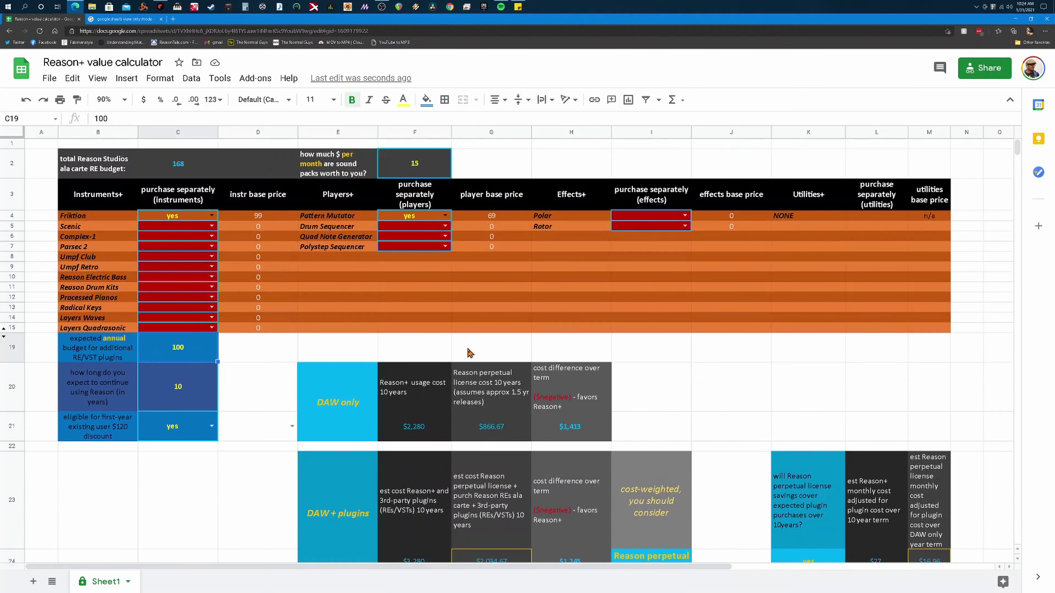
scroll(525, 442, down, 3)
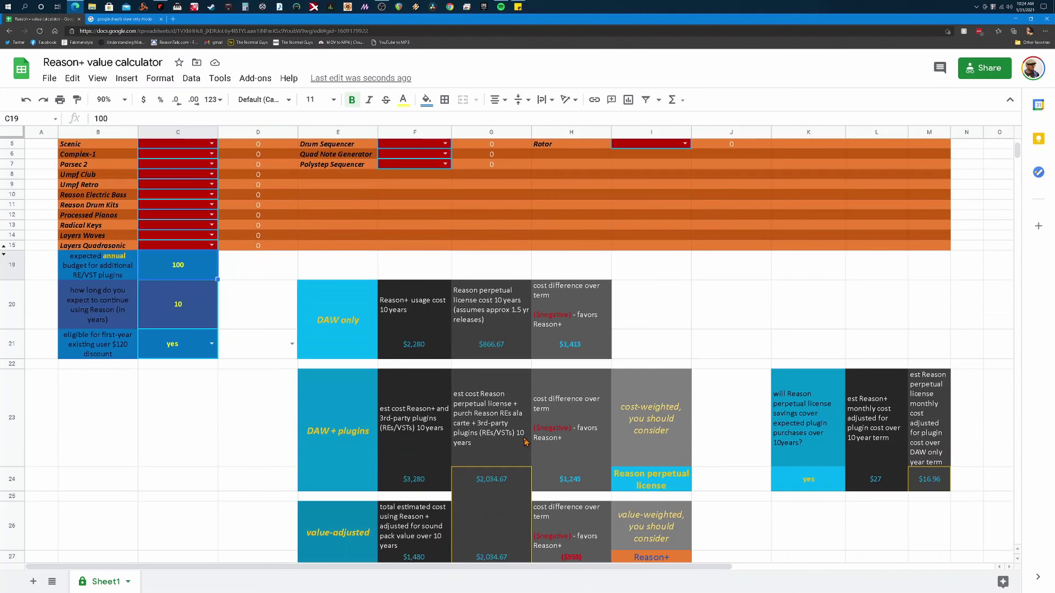
scroll(526, 441, up, 1)
scroll(525, 442, up, 2)
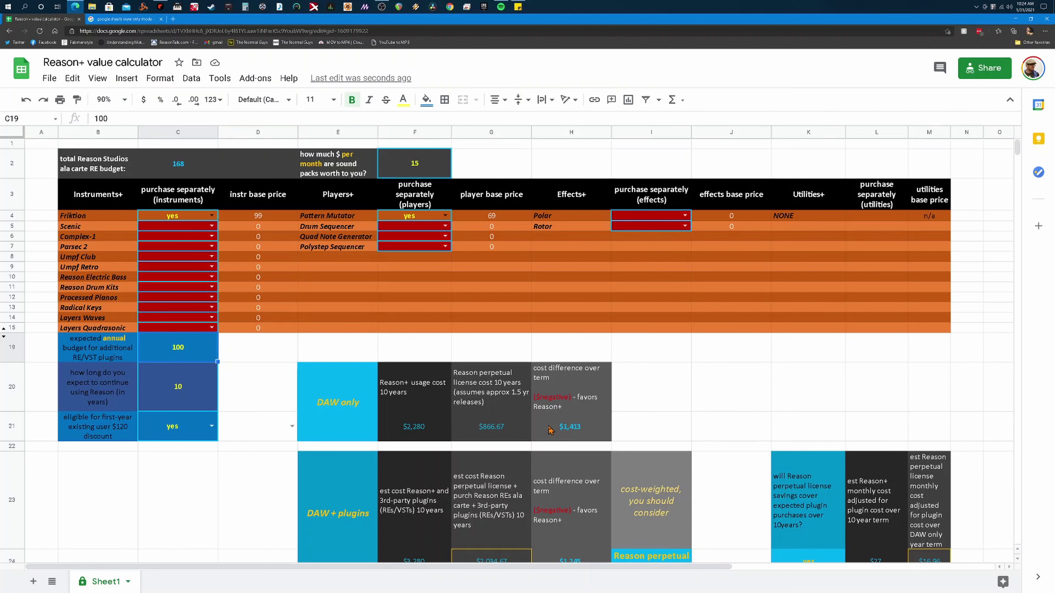
scroll(549, 430, down, 4)
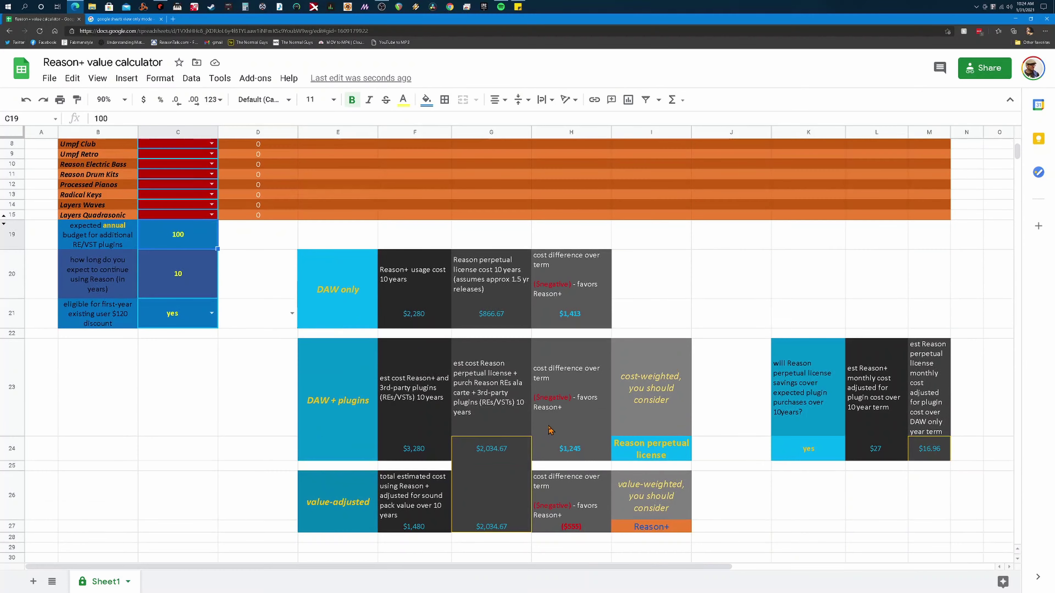
scroll(550, 430, up, 4)
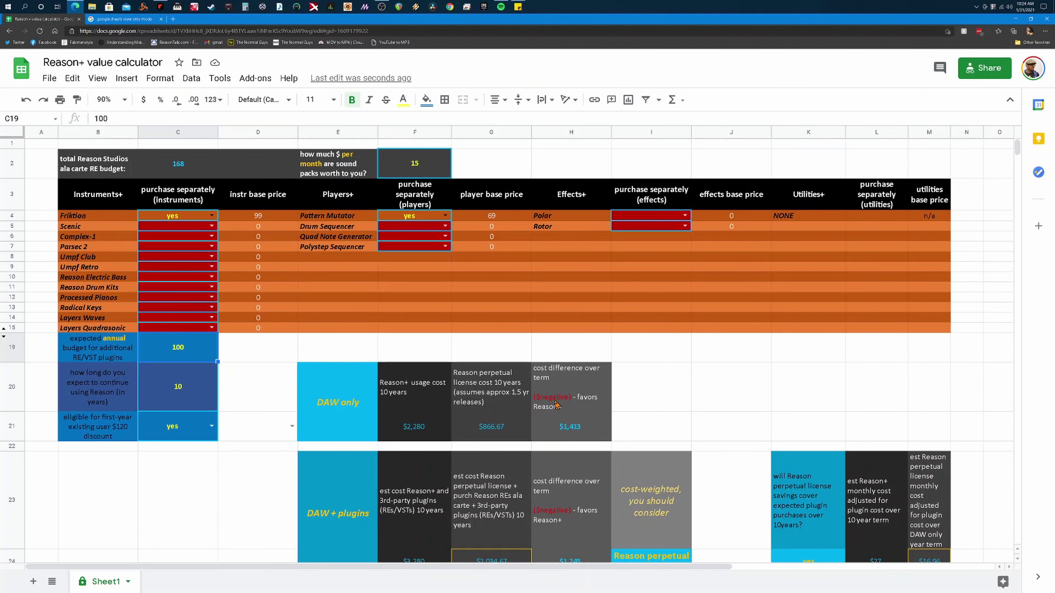